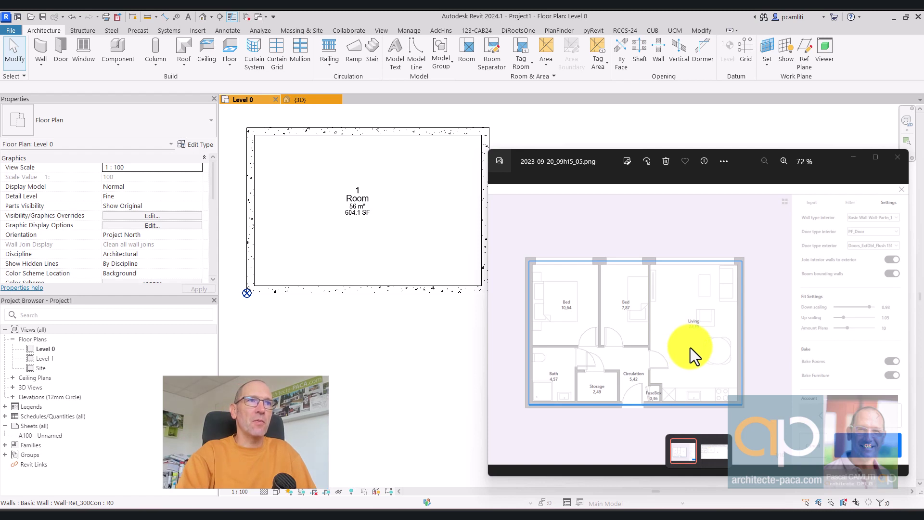
Close the reference floor plan image to return to the Level 0 plan view.
left_click(895, 160)
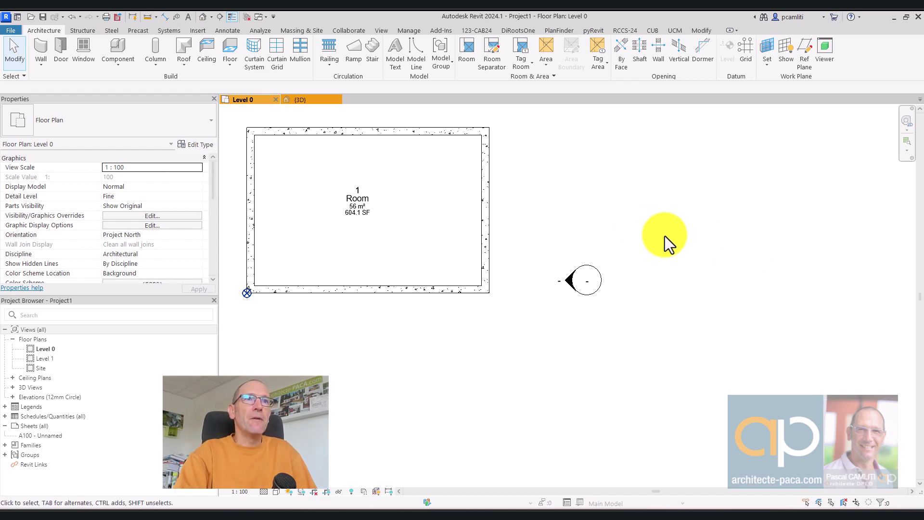
scroll(688, 241, "down", 2)
middle_click_drag(666, 234, 714, 258)
scroll(695, 250, "up", 2)
middle_click_drag(630, 235, 645, 244)
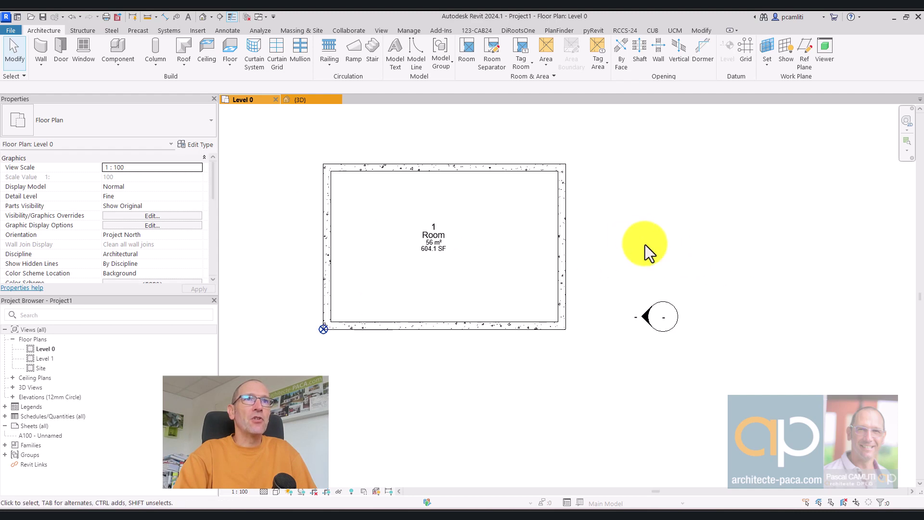
scroll(645, 244, "up", 1)
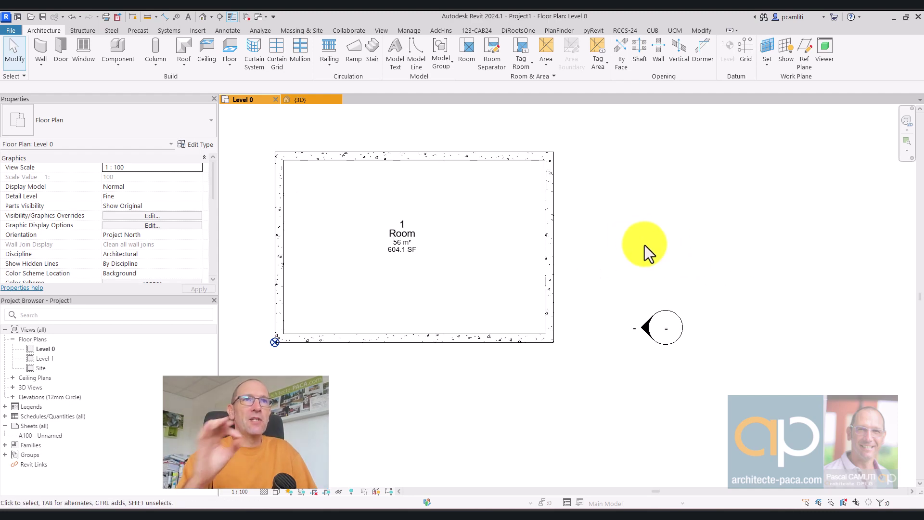
Minimise Revit, open the properties of the Revit 2024 desktop shortcut and examine the language code ENG in its target path.
left_click(894, 17)
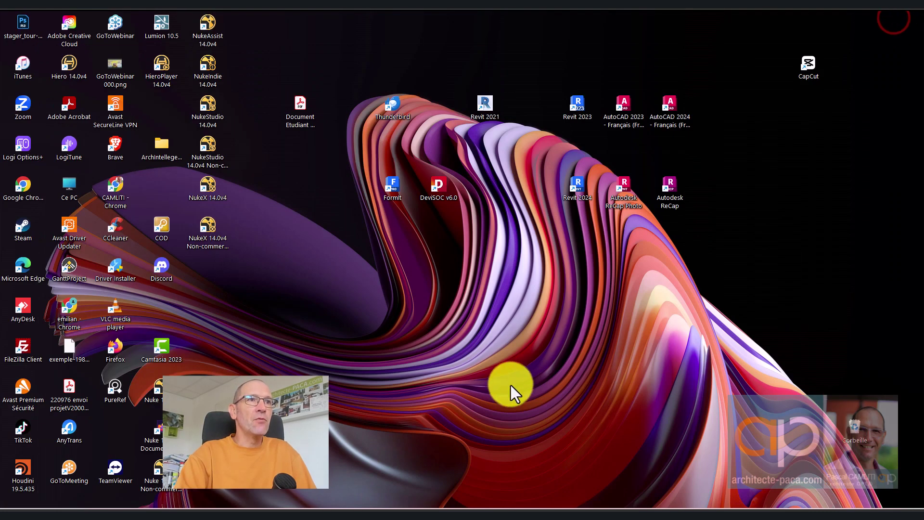
right_click(582, 184)
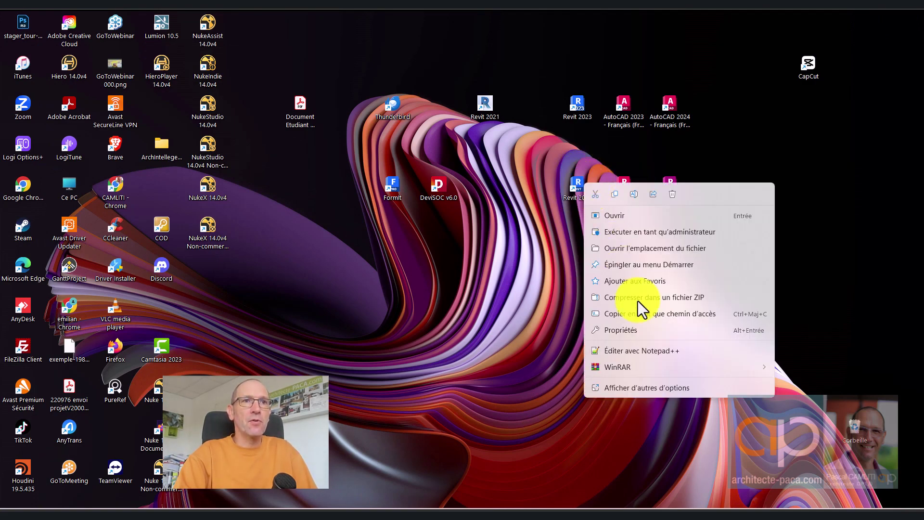
left_click(644, 331)
left_click(787, 270)
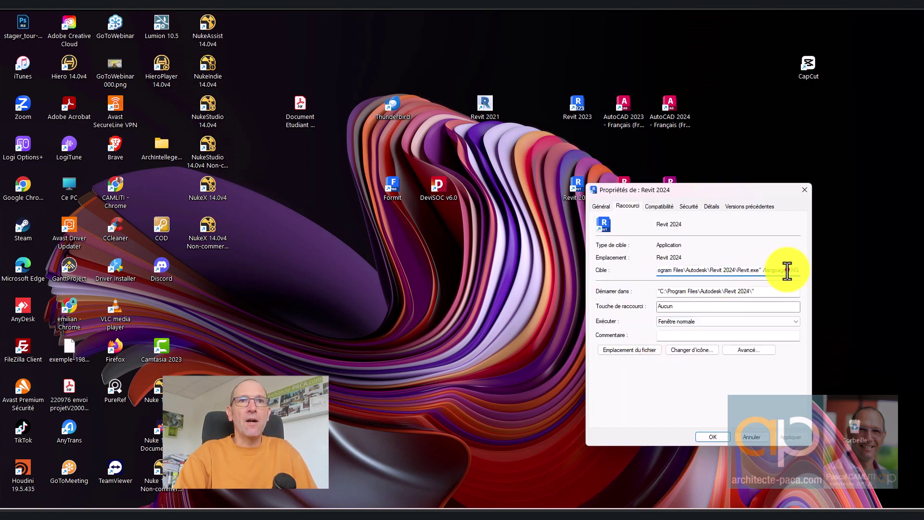
left_click_drag(752, 191, 582, 193)
left_click_drag(616, 273, 633, 274)
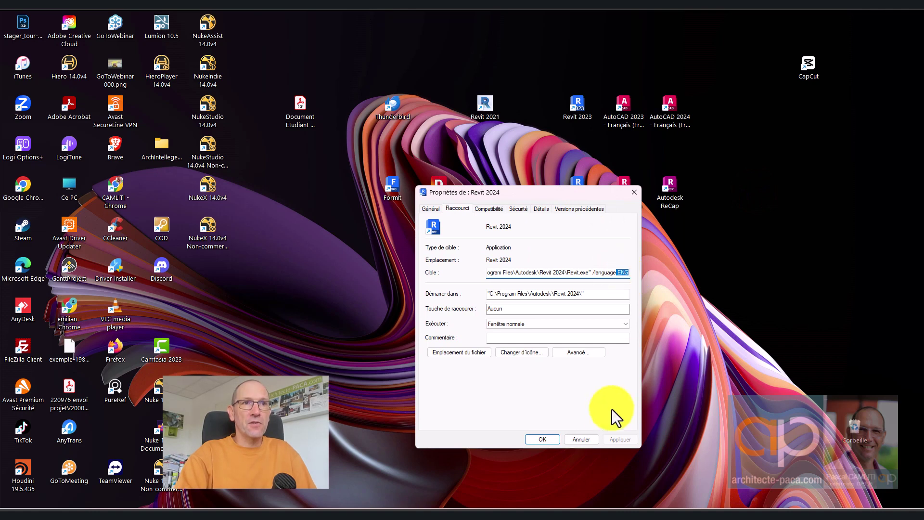
Change the language code in the shortcut's target path to FRA and discard the change.
left_click(619, 274)
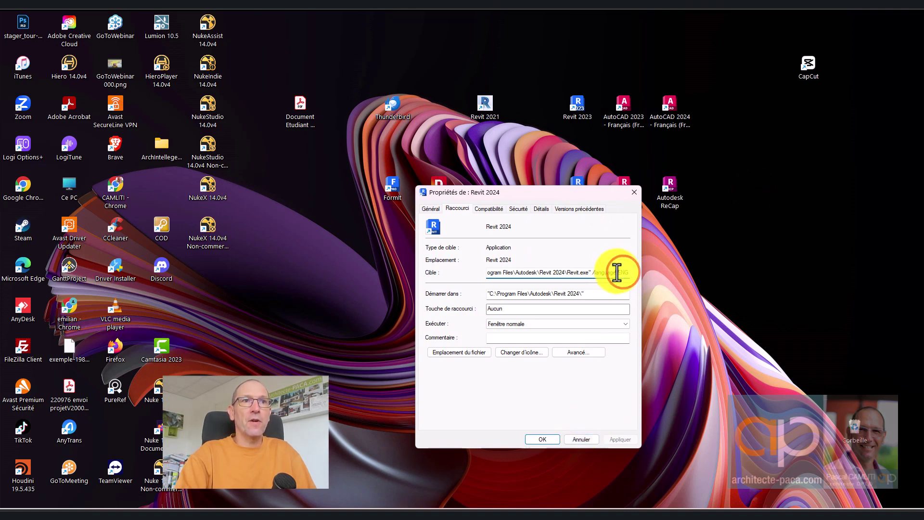
left_click_drag(617, 271, 649, 272)
type("FRA")
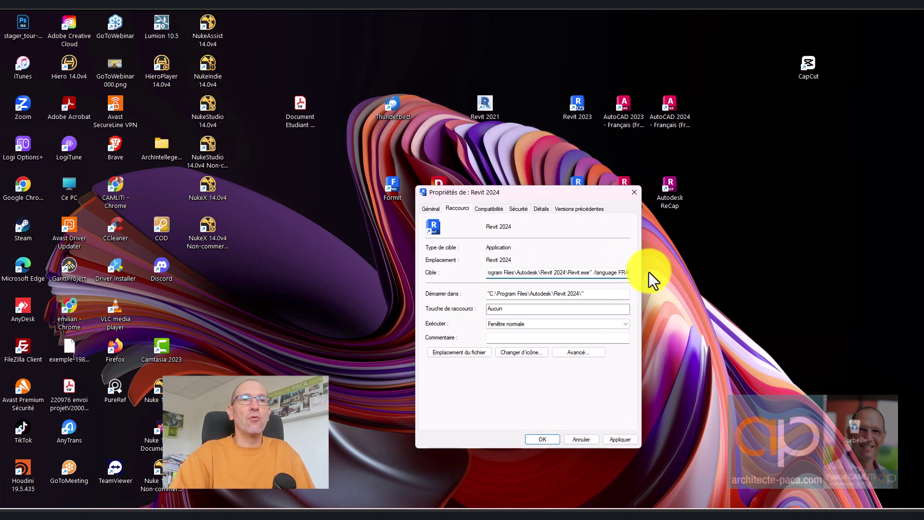
left_click(588, 440)
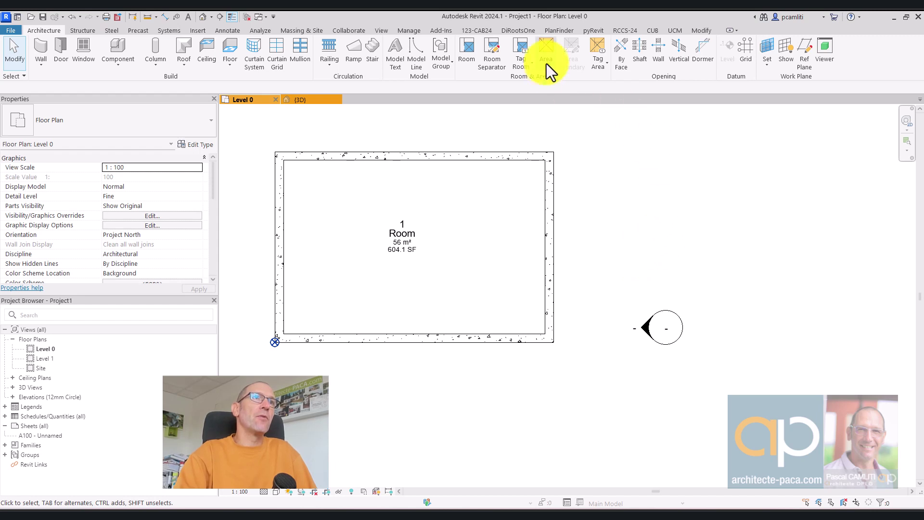
left_click(562, 31)
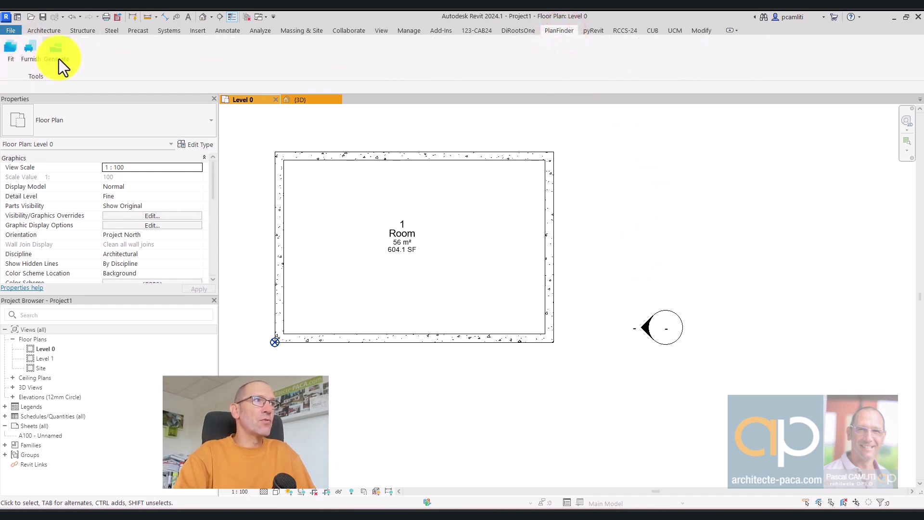
middle_click_drag(608, 183, 675, 198)
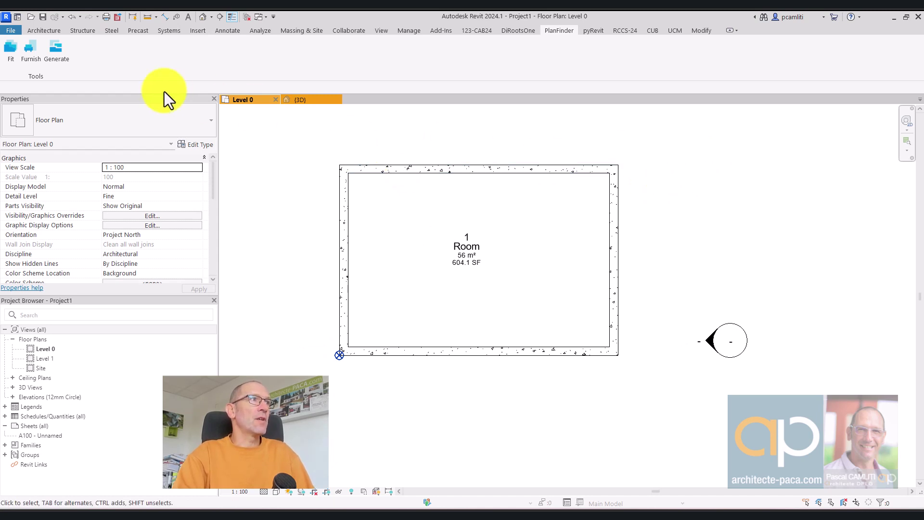
left_click(45, 30)
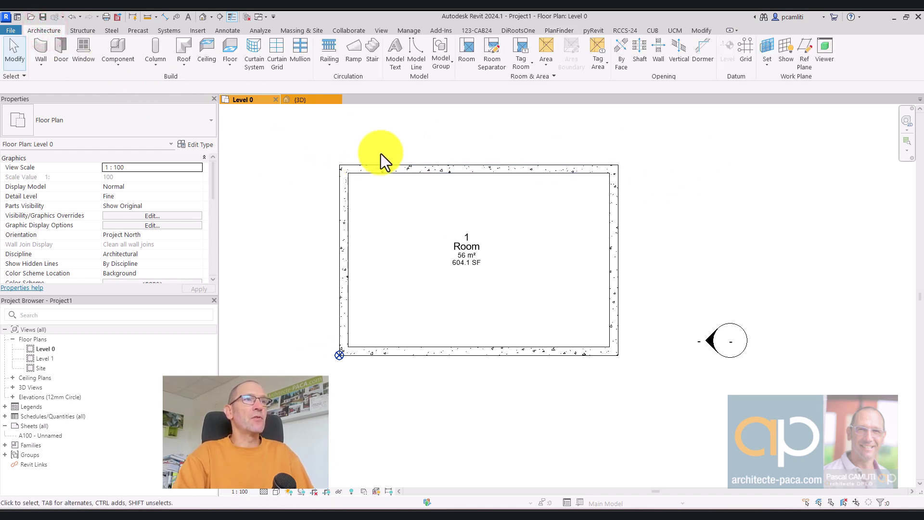
left_click(40, 50)
left_click(539, 184)
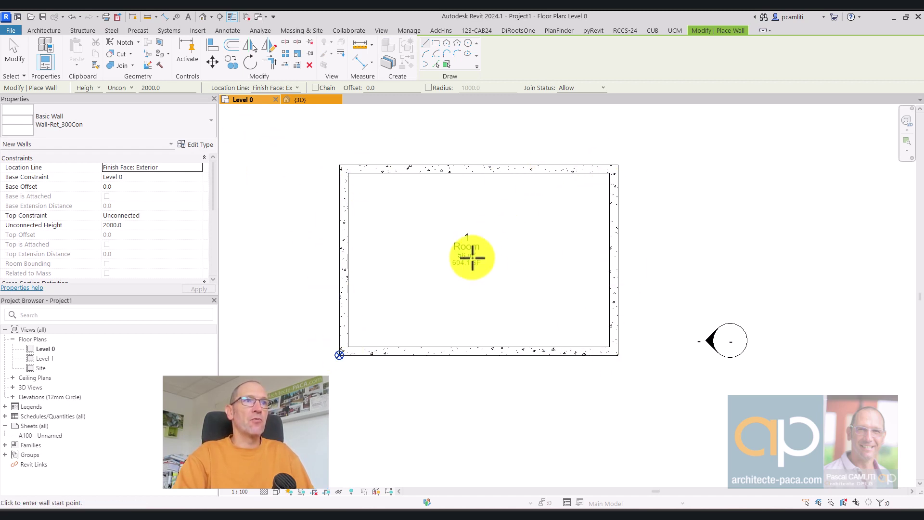
scroll(474, 254, "up", 1)
scroll(475, 254, "down", 1)
right_click(649, 217)
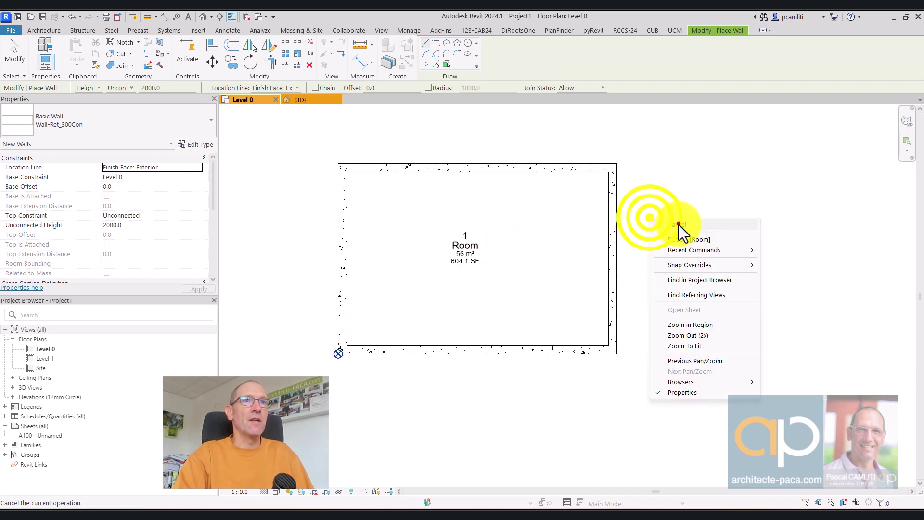
left_click(678, 224)
Move the room's right wall outward to enlarge the room, and undo the move.
left_click(615, 237)
left_click_drag(612, 233, 636, 236)
left_click(681, 231)
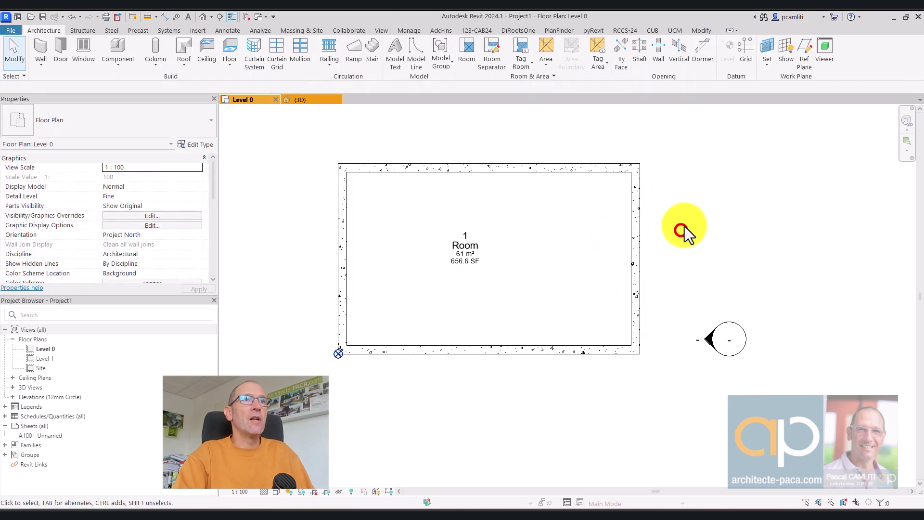
key("ctrl+z")
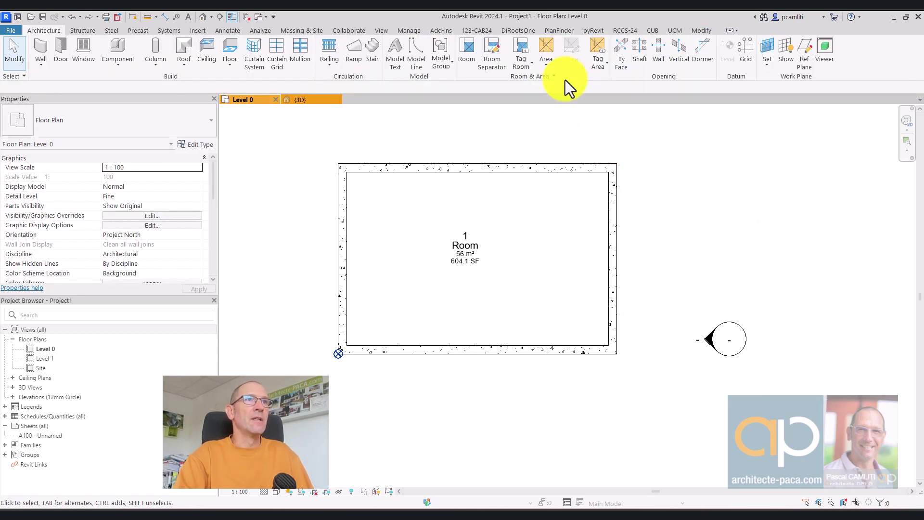
Run PlanFinder's Fit on the room with the plan's lower wall as the entrance side.
left_click(570, 29)
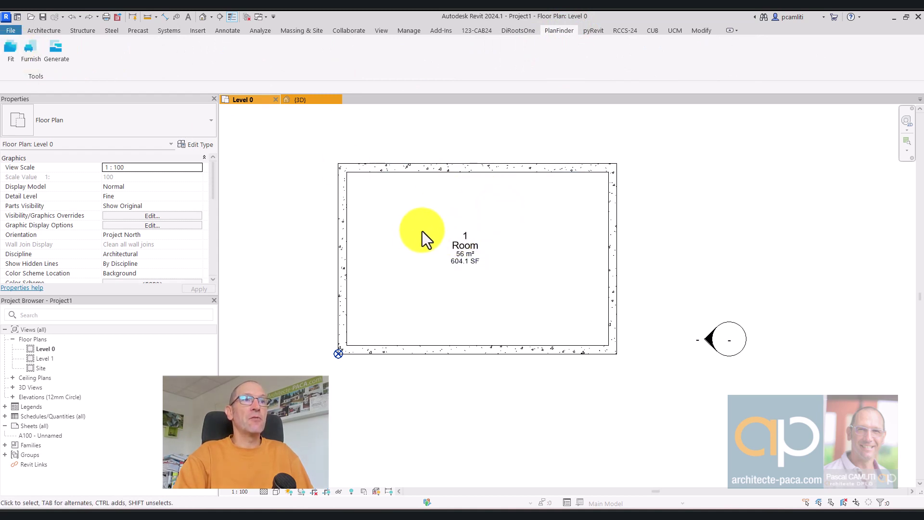
left_click(432, 223)
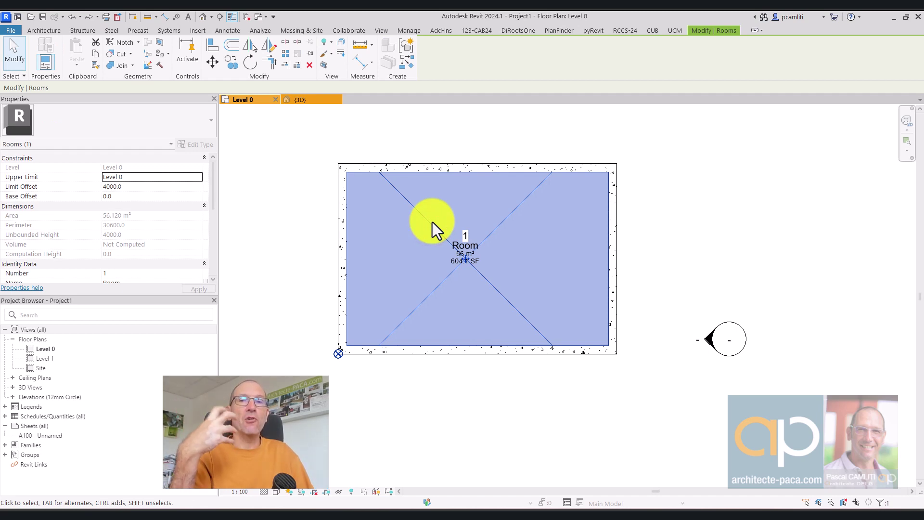
left_click(433, 146)
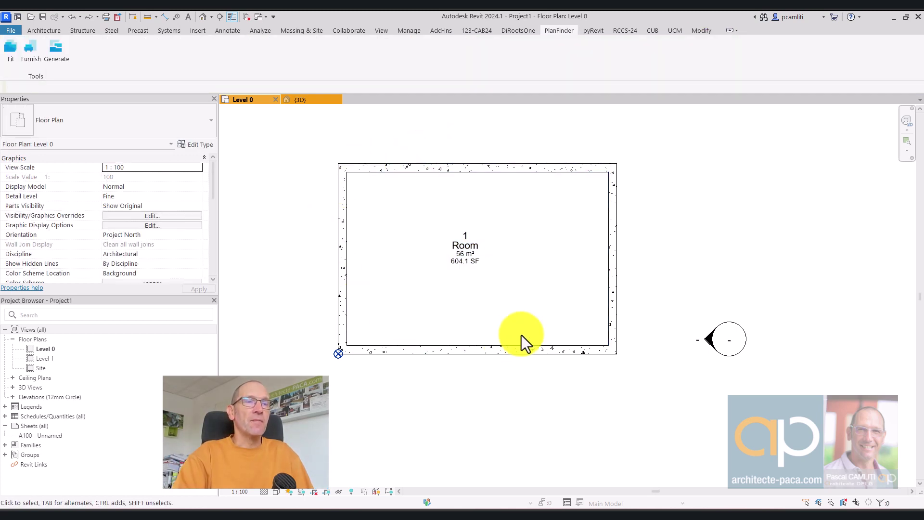
left_click(11, 54)
left_click(345, 171)
left_click(608, 344)
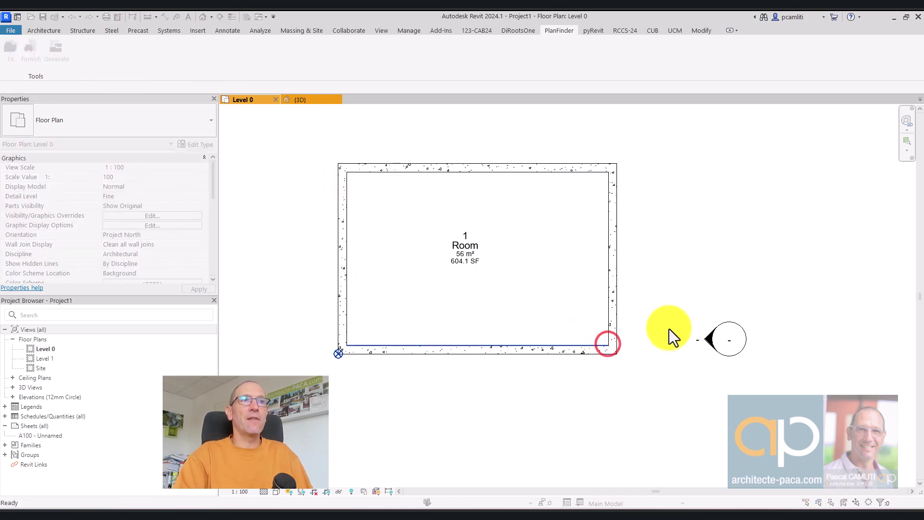
left_click_drag(556, 22, 671, 48)
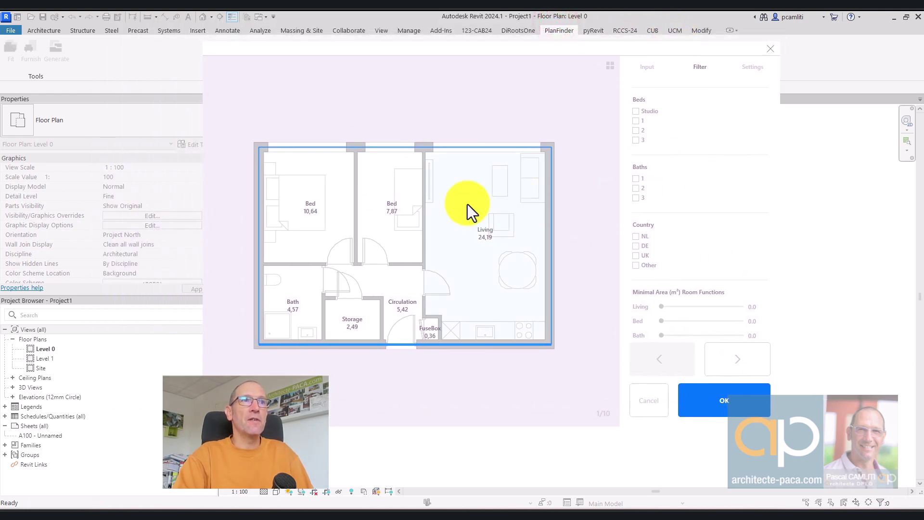
Cycle through alternative furniture arrangements for the living room, both bedrooms and the bath in the proposed layout.
left_click(461, 284)
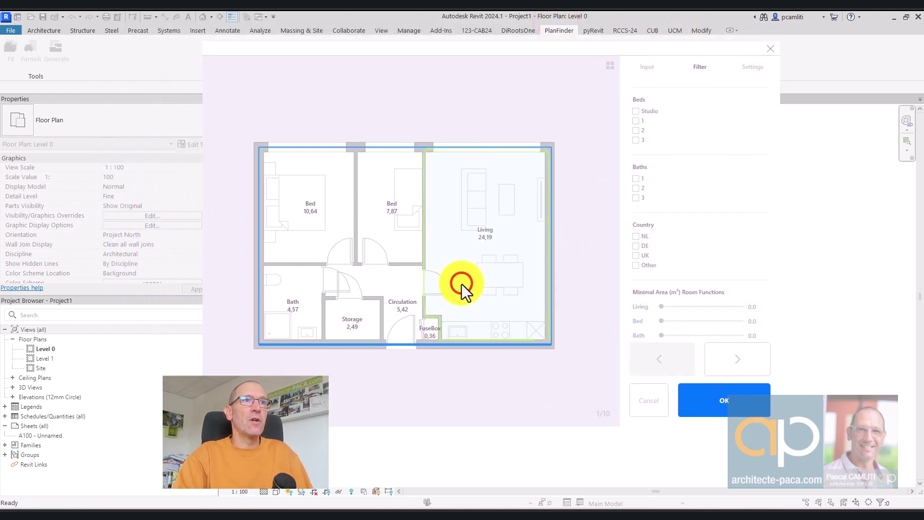
left_click(466, 276)
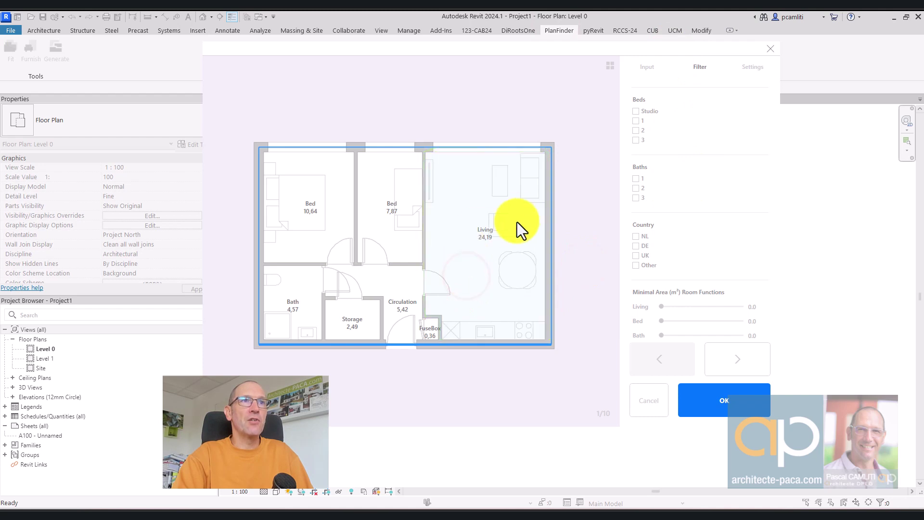
left_click(393, 224)
left_click(407, 231)
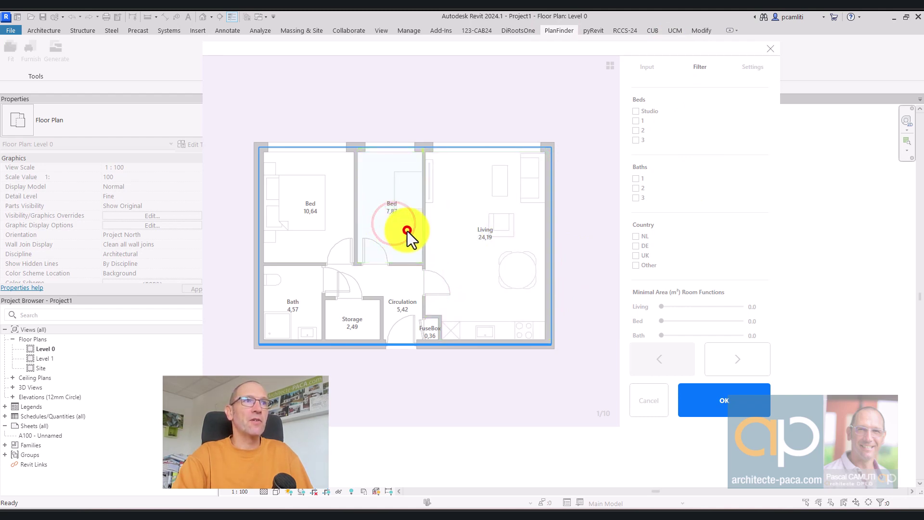
left_click(339, 225)
left_click(340, 225)
left_click(292, 301)
left_click(300, 292)
left_click(299, 292)
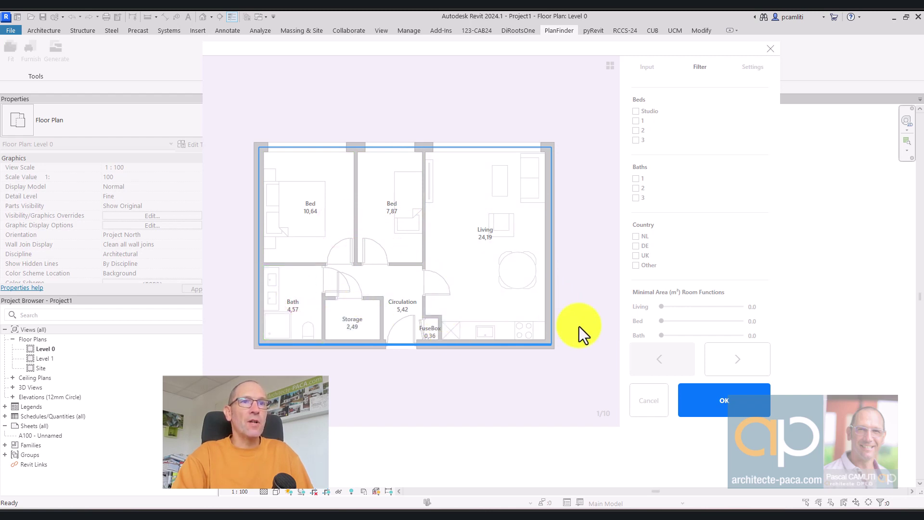
Set the minimal living area filter to 28.8 m², compare the matching layouts and return to the first one.
left_click_drag(662, 307, 668, 306)
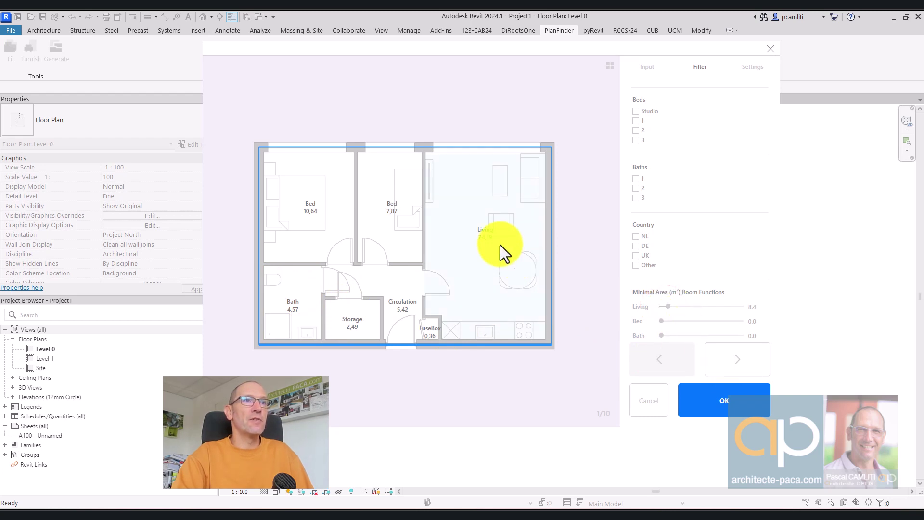
left_click_drag(666, 306, 686, 309)
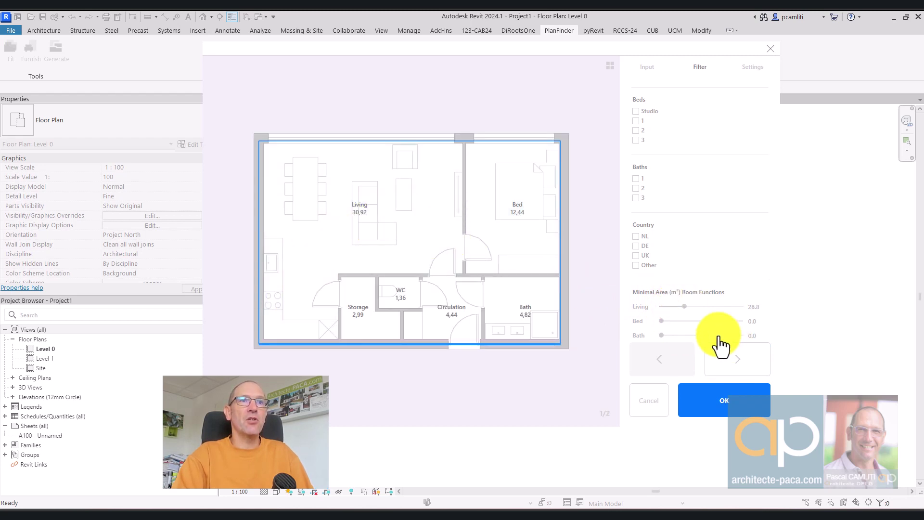
left_click(744, 362)
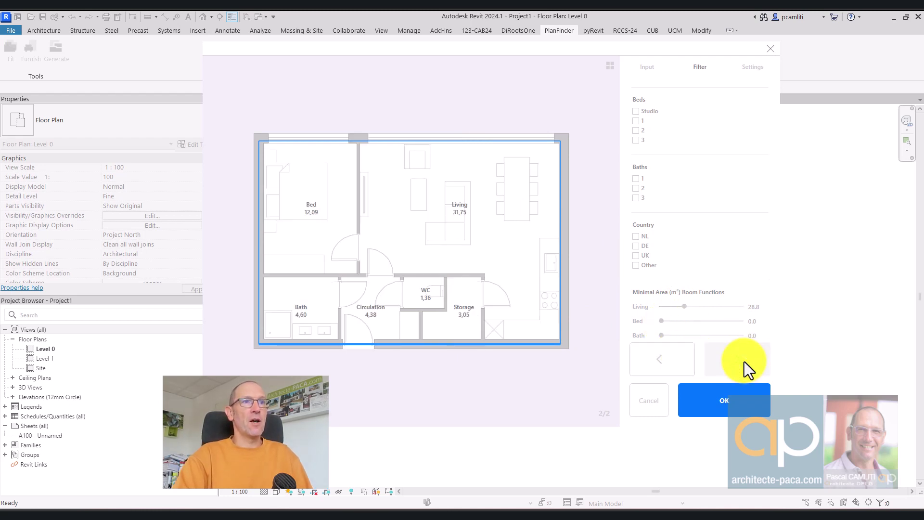
left_click(659, 361)
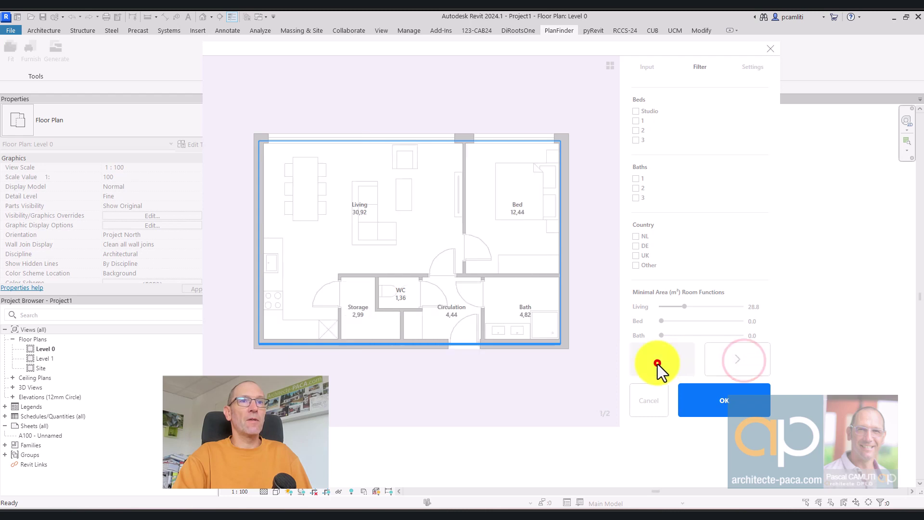
left_click(740, 406)
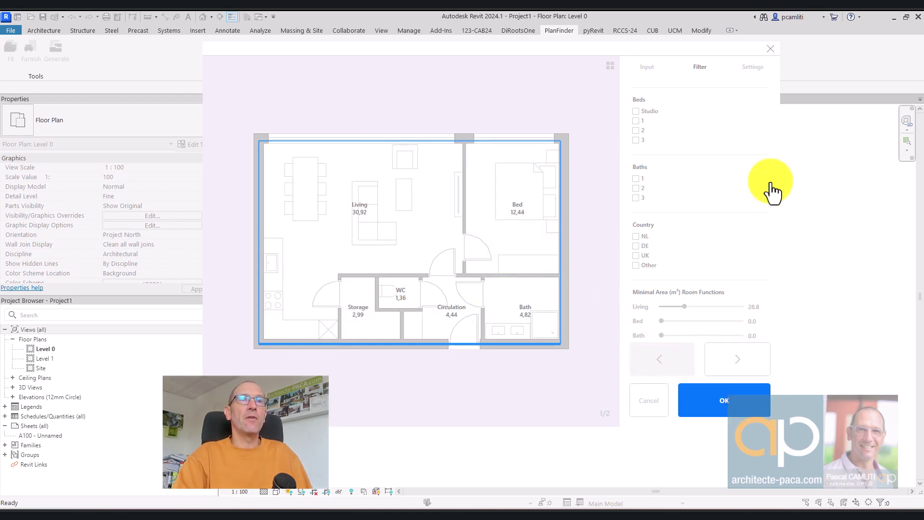
Define the room's lower wall as the facade for the PlanFinder layout proposals.
left_click(649, 70)
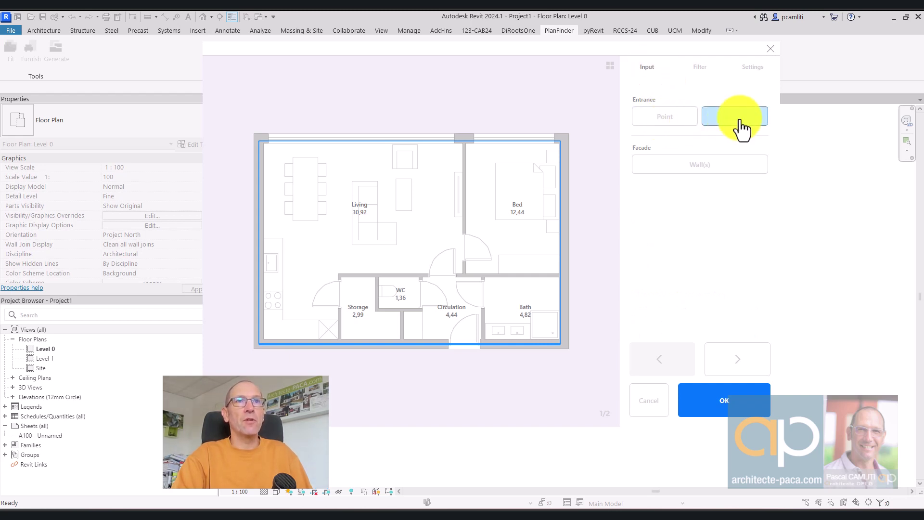
left_click(710, 165)
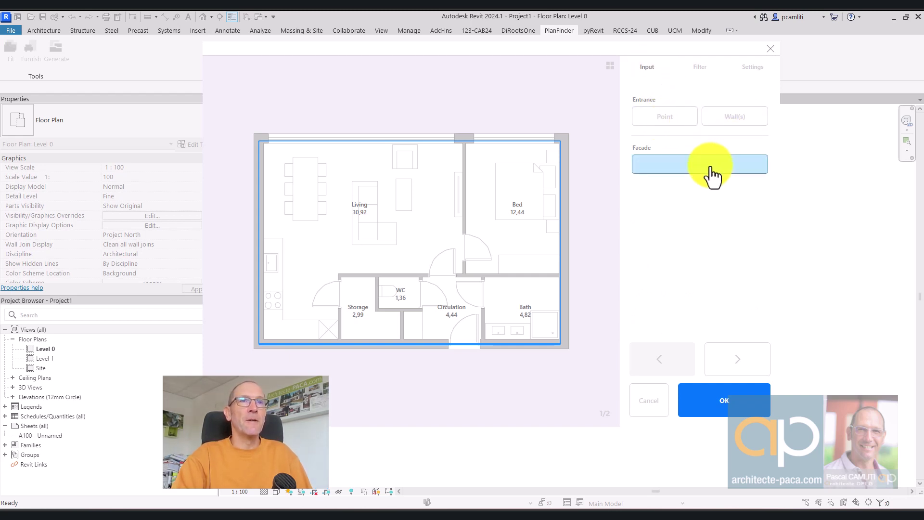
left_click(712, 164)
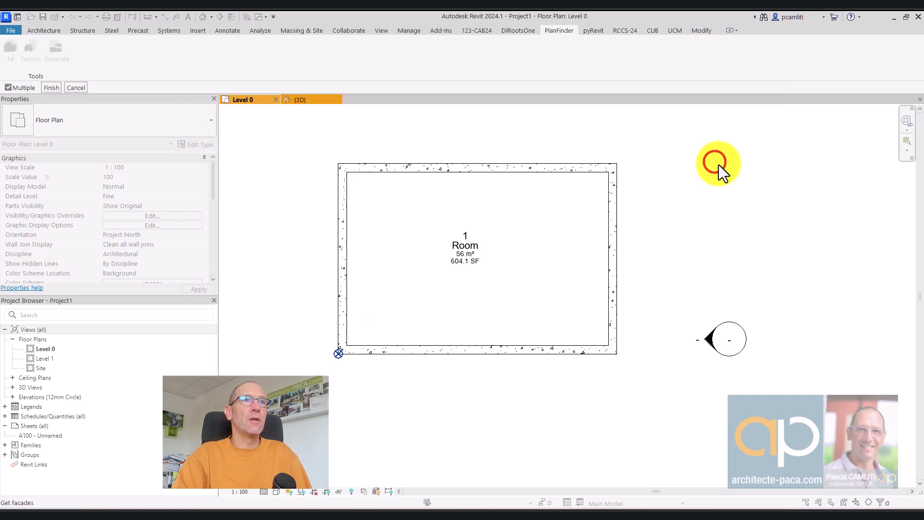
left_click(543, 348)
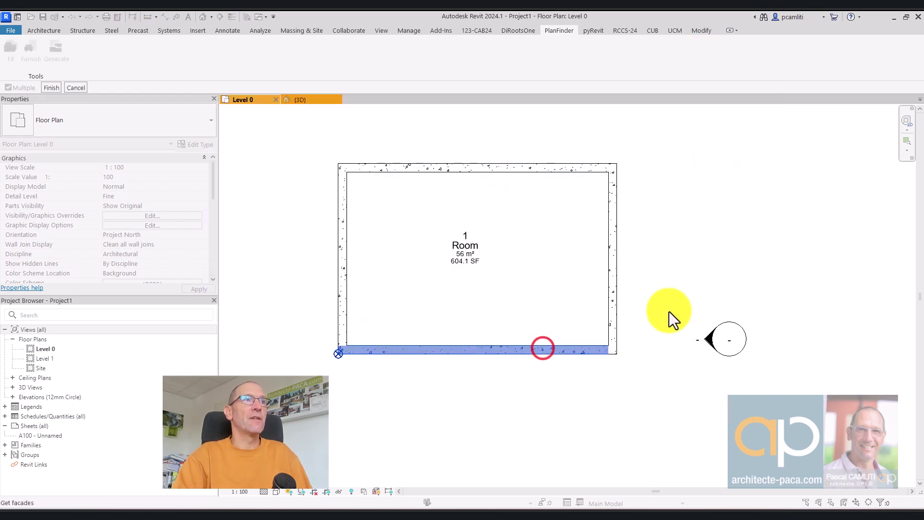
left_click(51, 87)
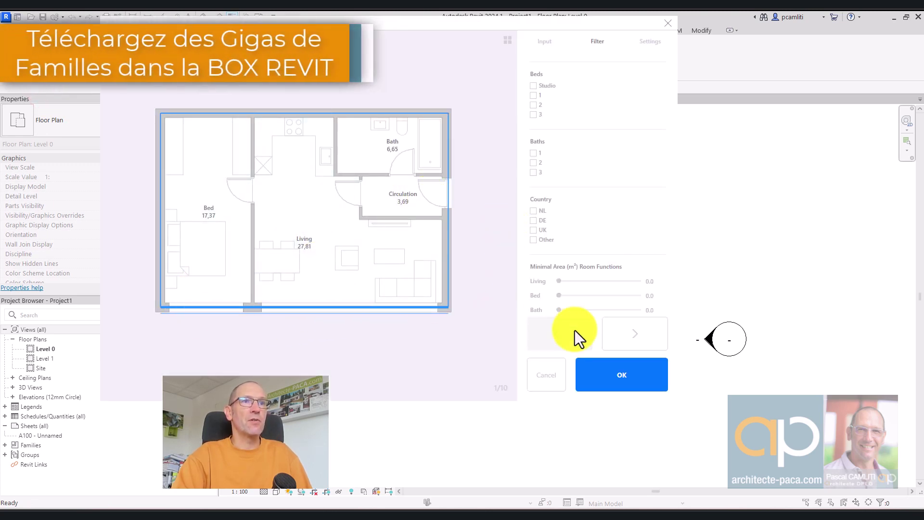
Turn off Bake Rooms in the layout settings and insert the proposed one-bedroom layout into the model.
left_click(656, 44)
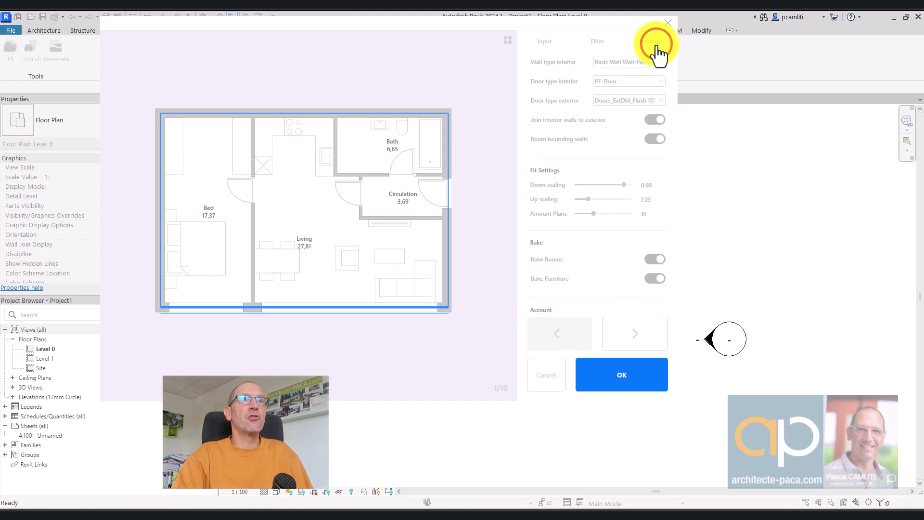
left_click(648, 61)
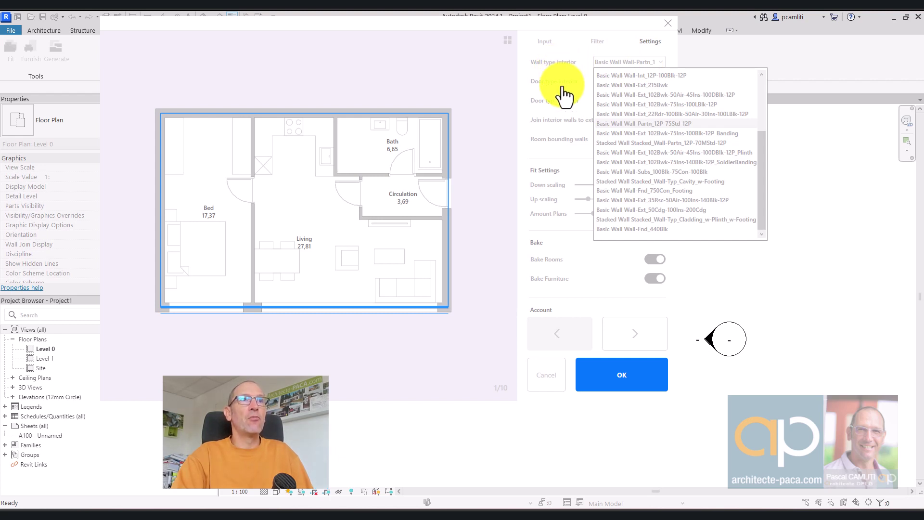
left_click(569, 50)
left_click(611, 82)
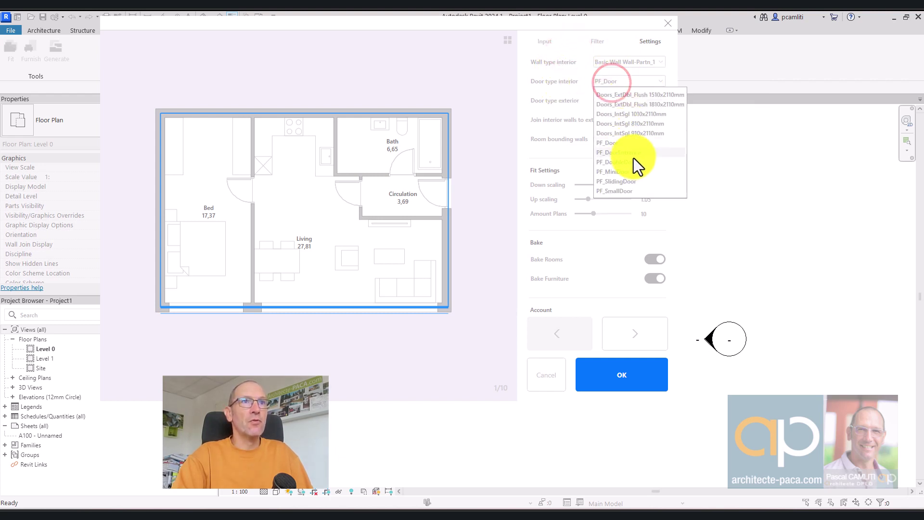
left_click(525, 114)
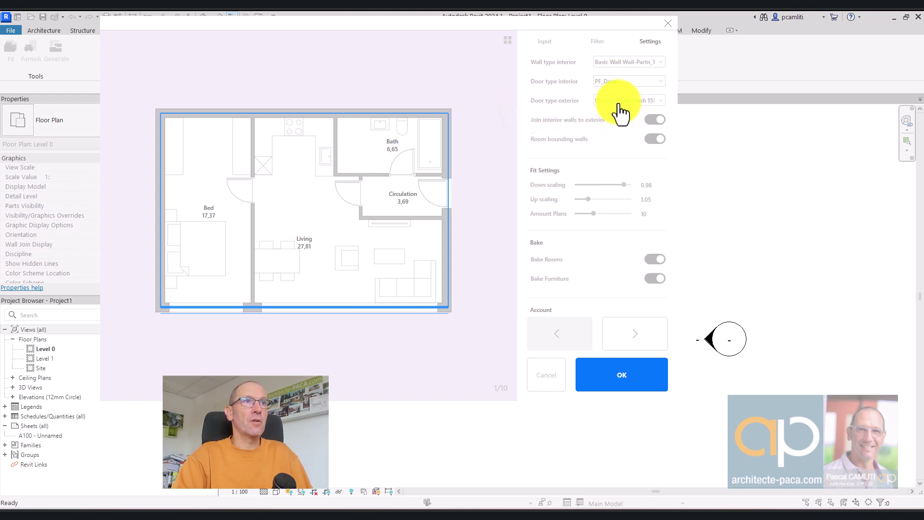
left_click(657, 141)
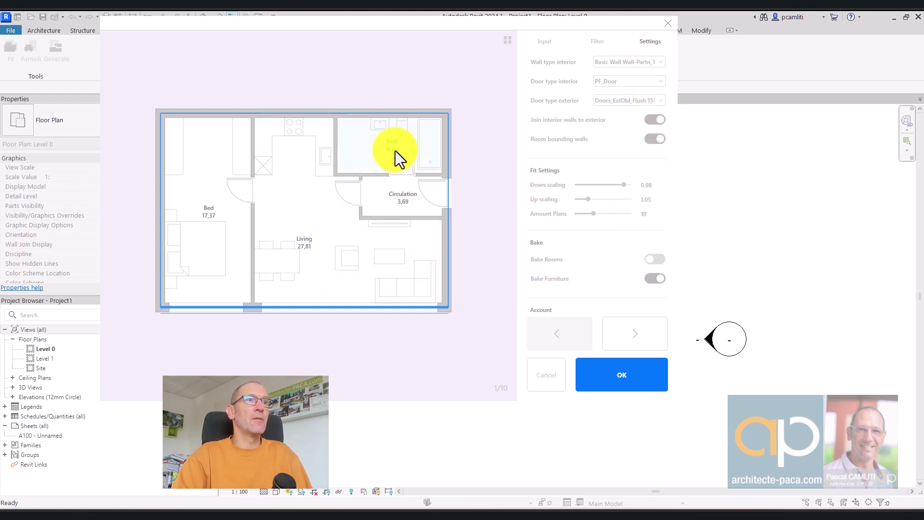
left_click(634, 375)
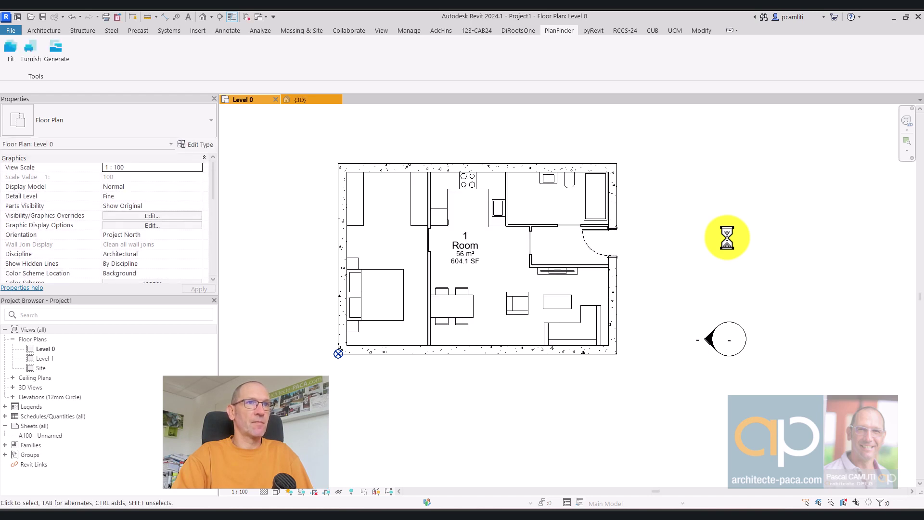
Examine the inserted partitions, doors and furniture in the 3D view and in the Level 0 plan, including the bed.
scroll(542, 283, "up", 4)
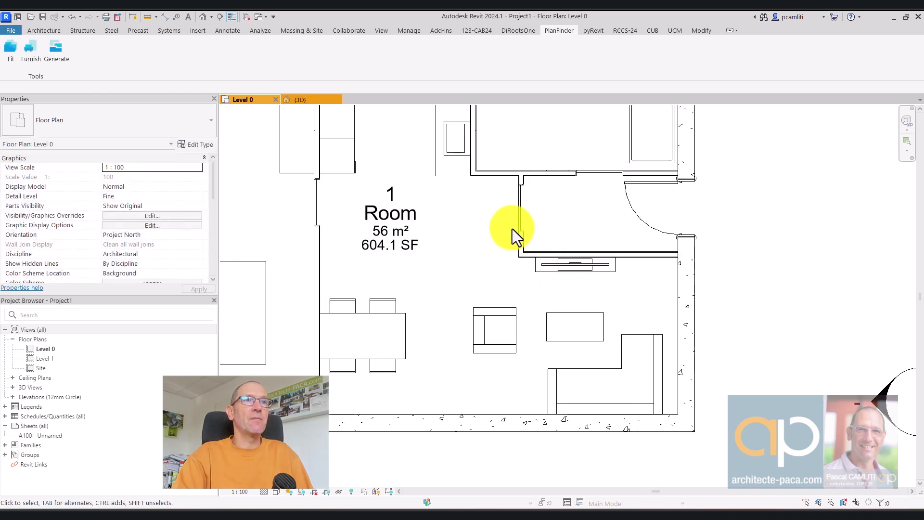
key("ctrl+Tab")
middle_click_drag(619, 305, 687, 206, "shift")
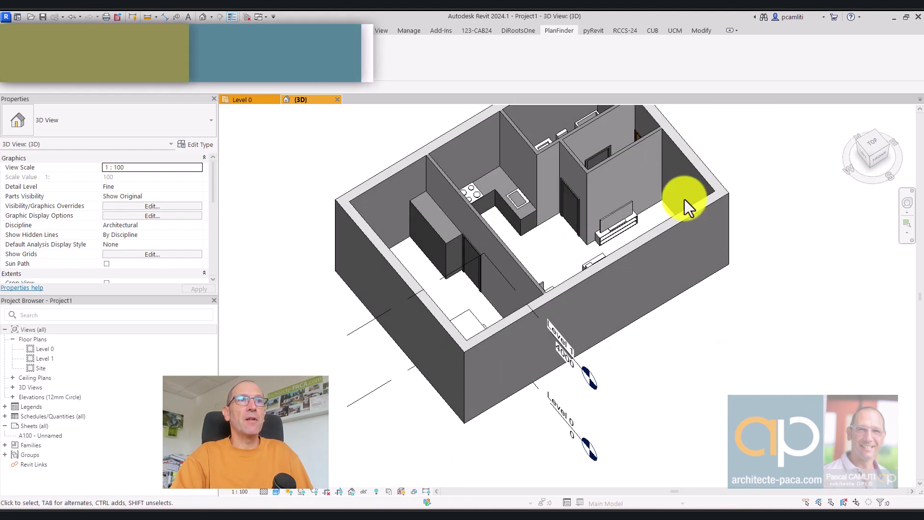
double_click(62, 349)
scroll(495, 258, "up", 2)
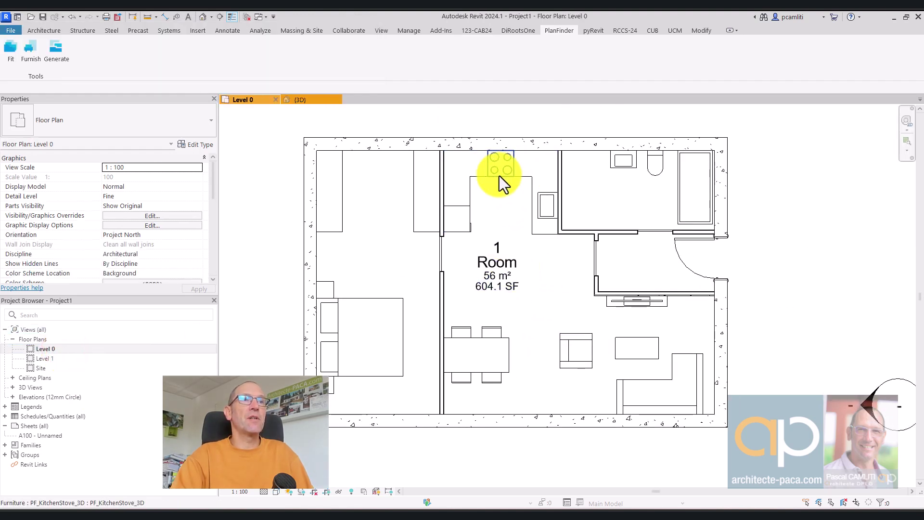
left_click(426, 231)
left_click(386, 304)
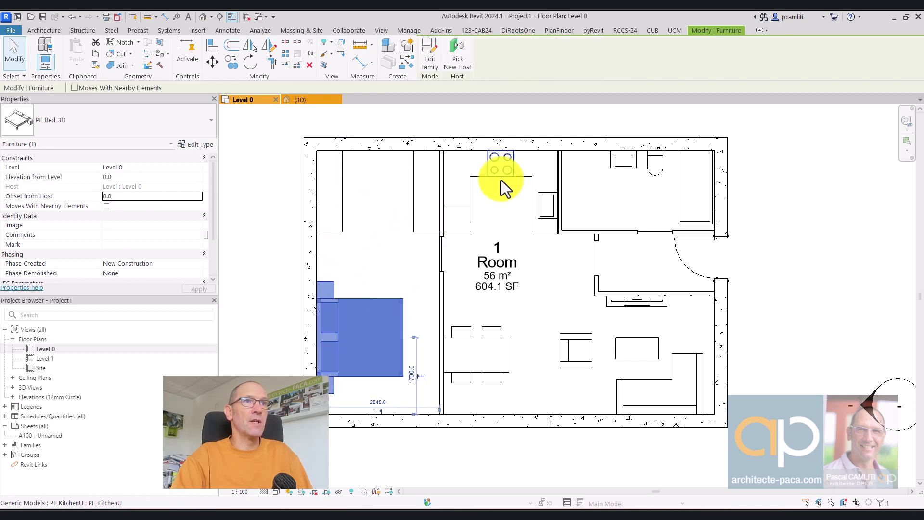
left_click(779, 180)
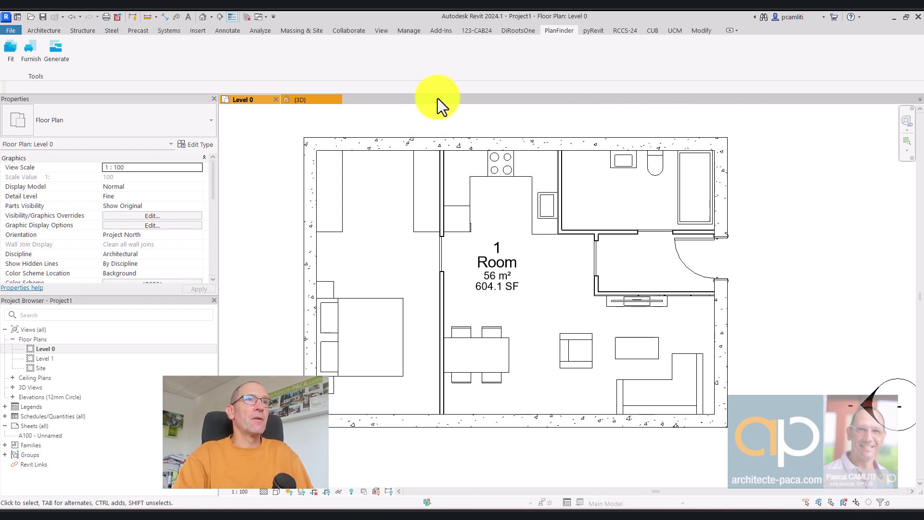
Try PlanFinder's Furnish tool on the plan with no elements picked.
left_click(34, 54)
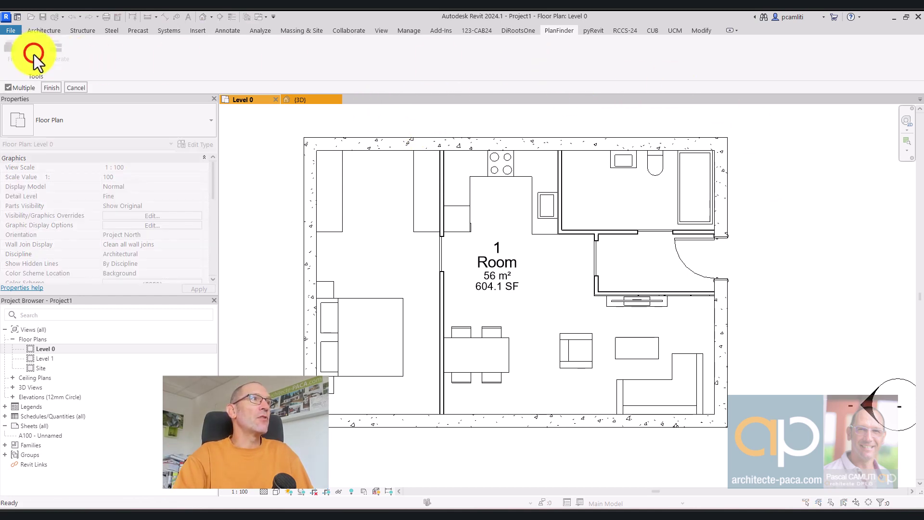
left_click(48, 88)
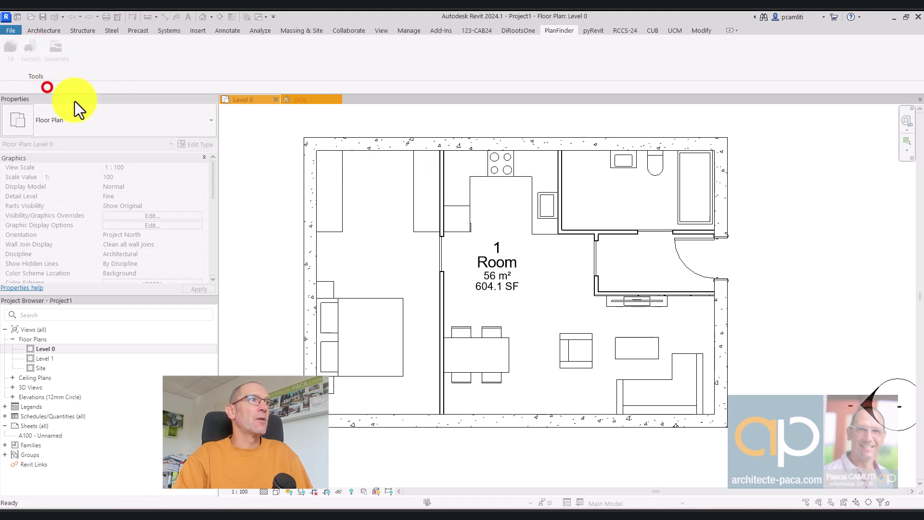
left_click(534, 213)
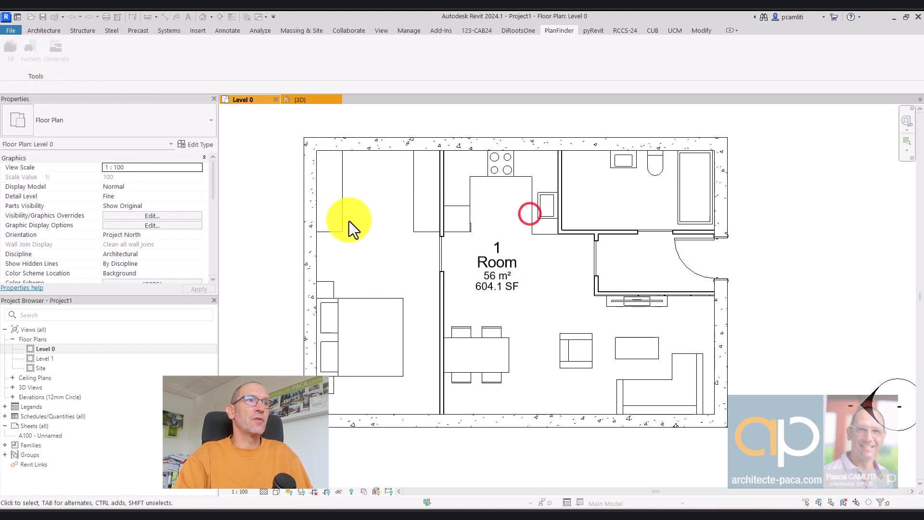
left_click(356, 299)
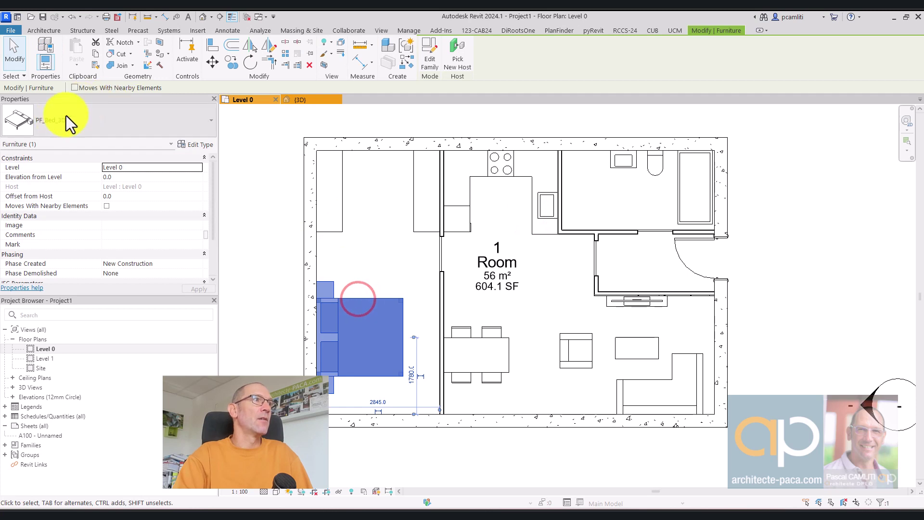
left_click(386, 105)
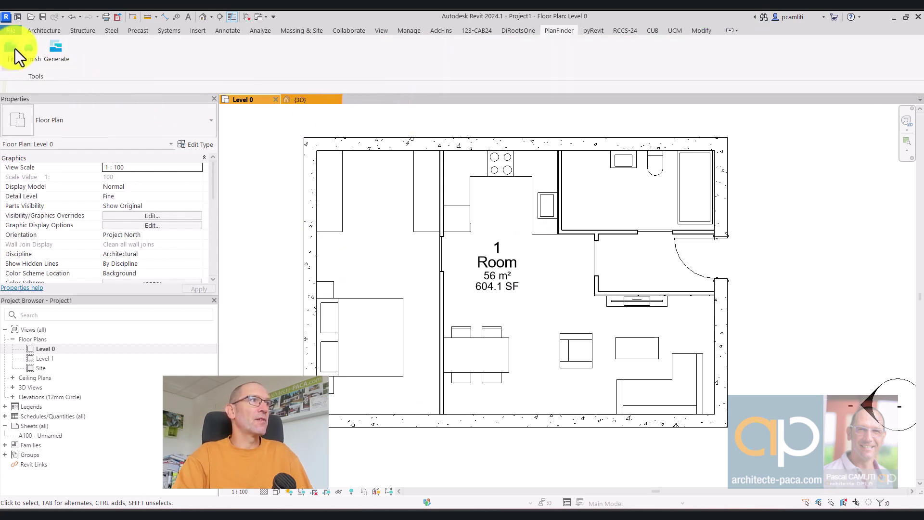
Draw three straight Wall-Ret_300Con walls, 2000 mm high, against the apartment's lower wall to form an additional rectangular space.
scroll(394, 180, "down", 1)
scroll(621, 162, "down", 1)
middle_click_drag(622, 174, 393, 234)
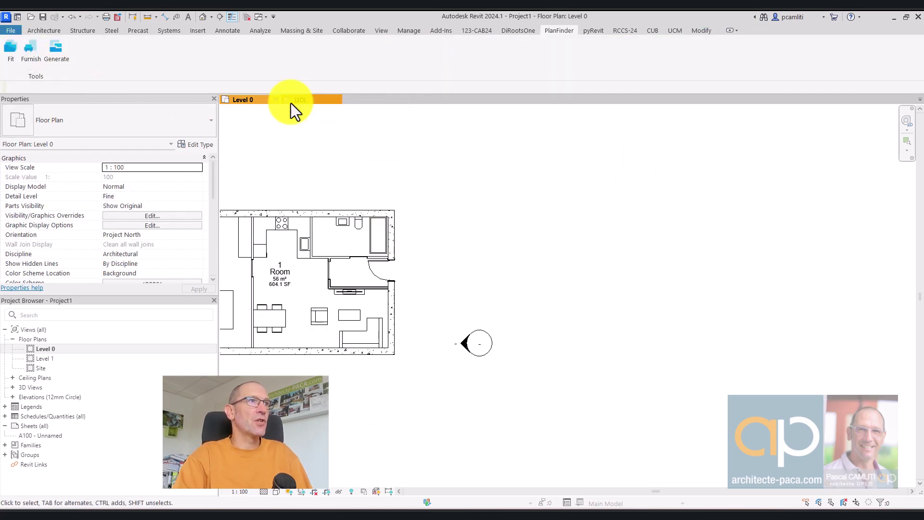
left_click(45, 32)
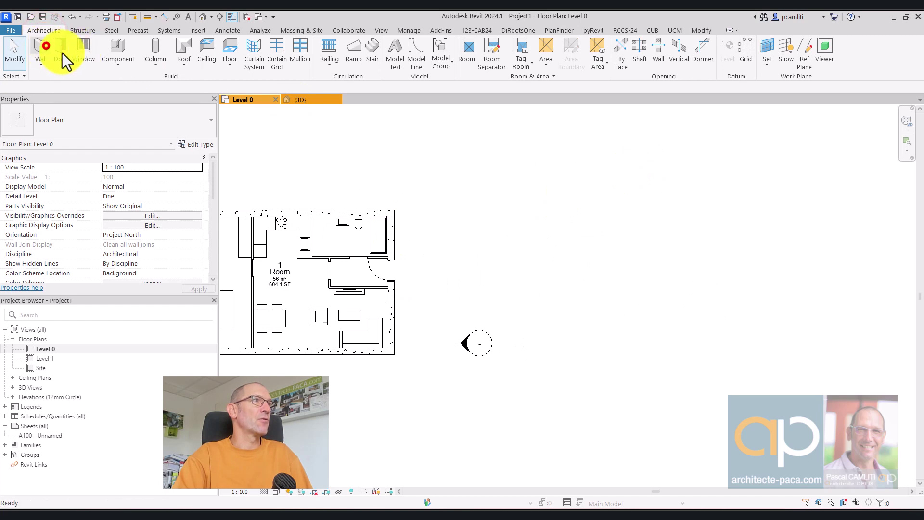
left_click(46, 46)
left_click(435, 43)
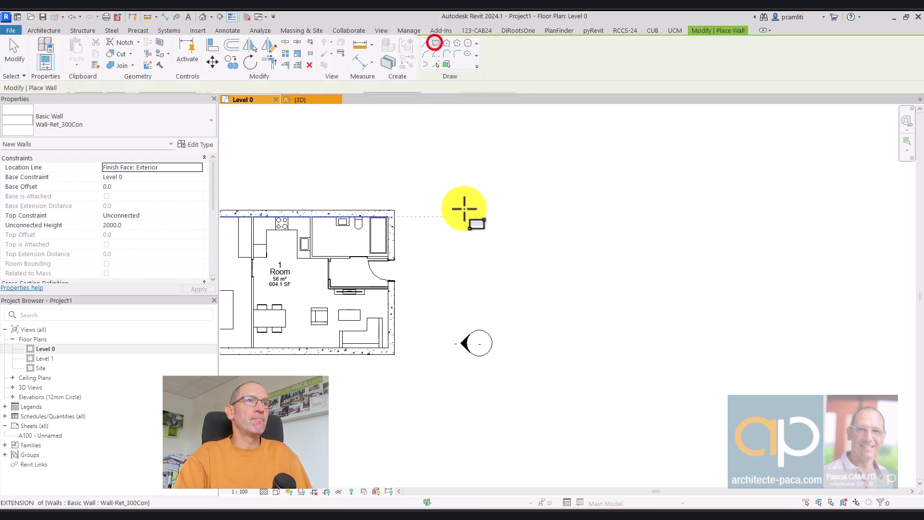
left_click(425, 43)
left_click(394, 209)
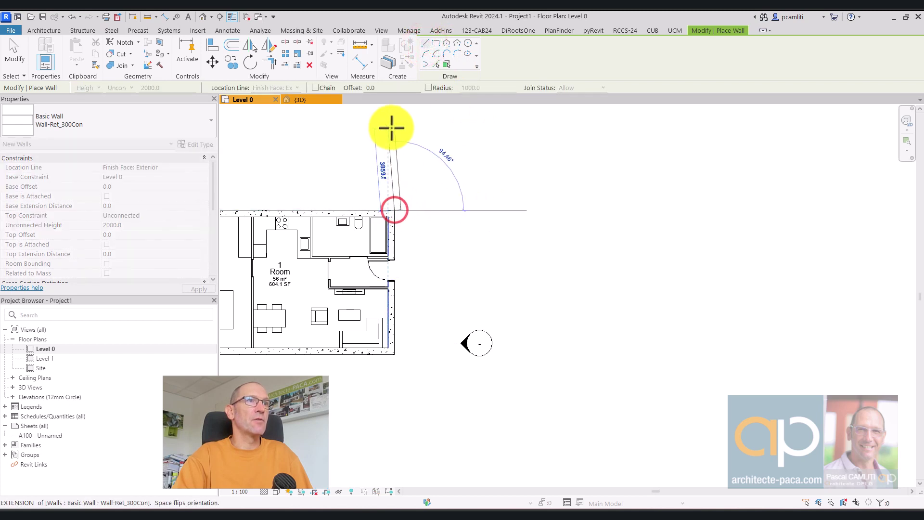
key("Escape")
middle_click_drag(408, 309, 580, 251)
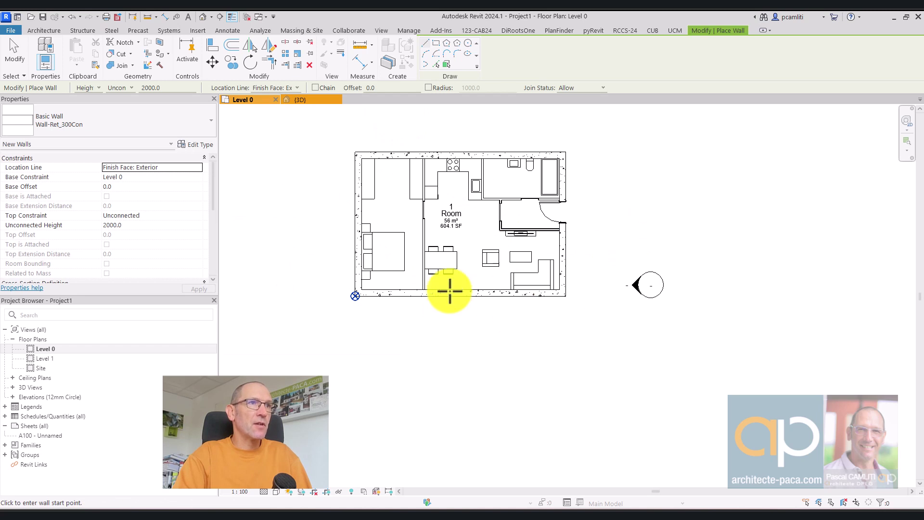
left_click(426, 296)
left_click(428, 376)
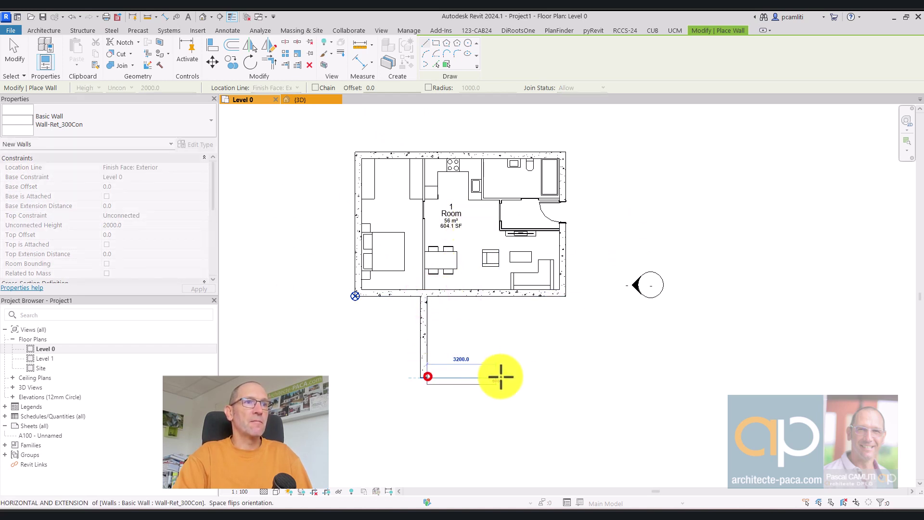
left_click(518, 376)
left_click(518, 296)
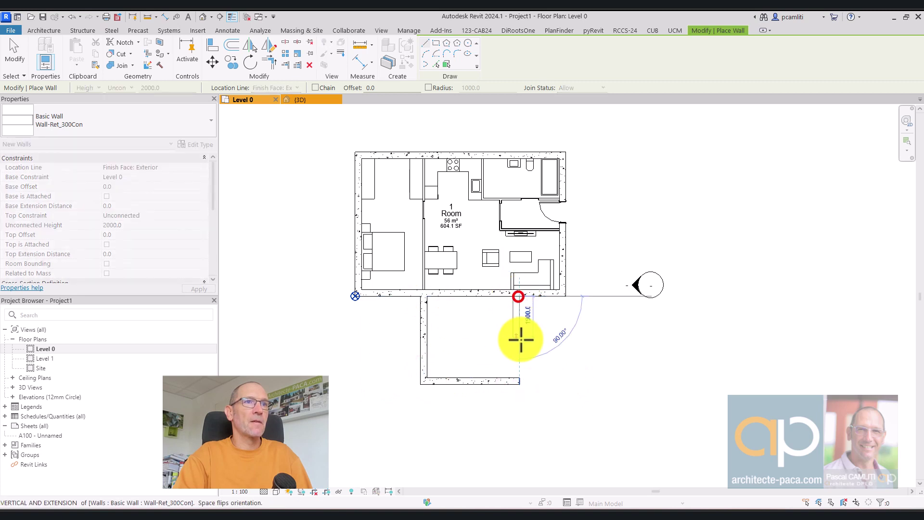
left_click(520, 378)
key("Escape")
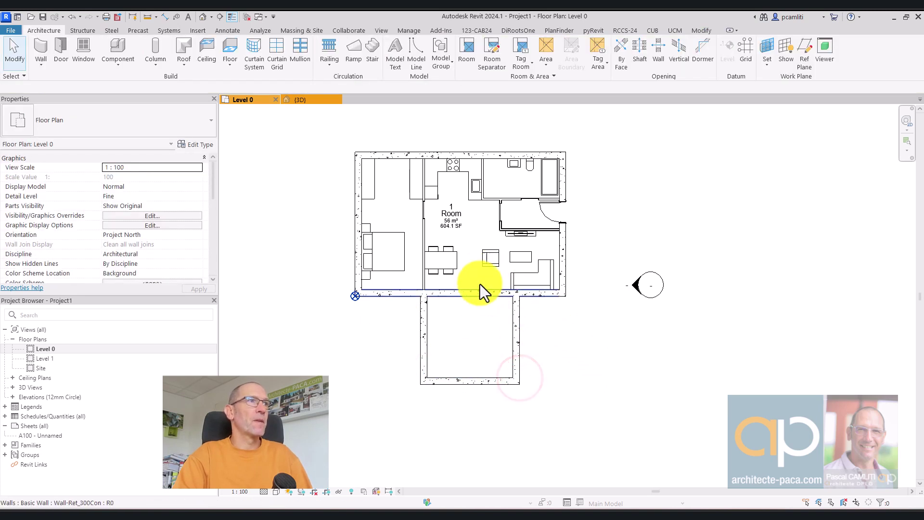
Try to run PlanFinder's Fit in the new walled space below the apartment.
left_click(557, 31)
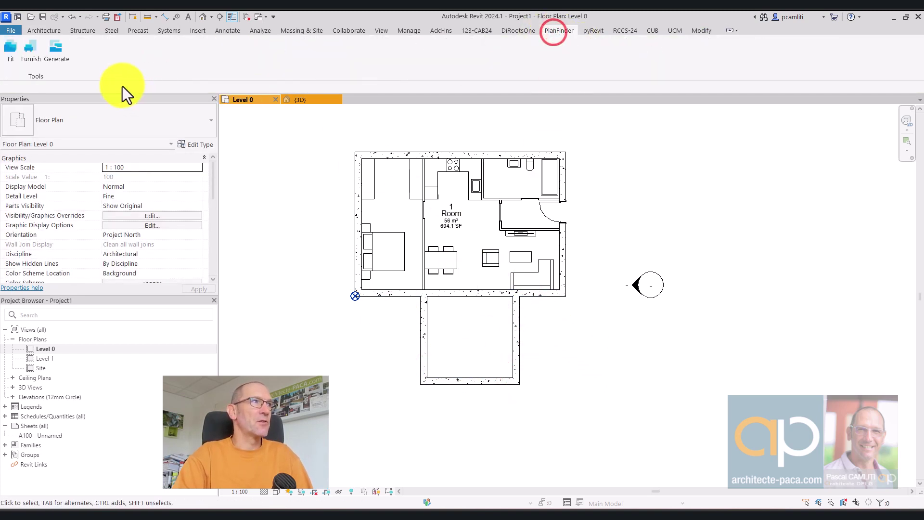
left_click(13, 54)
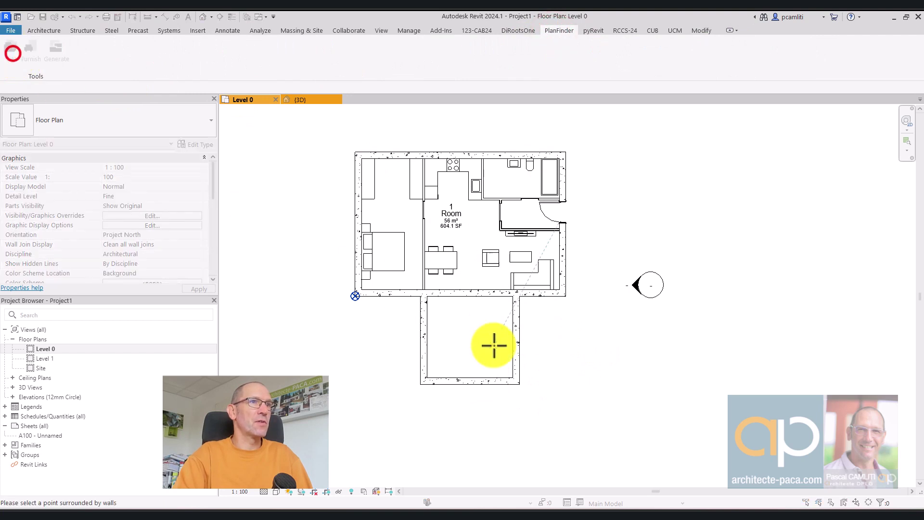
left_click(427, 297)
left_click(519, 265)
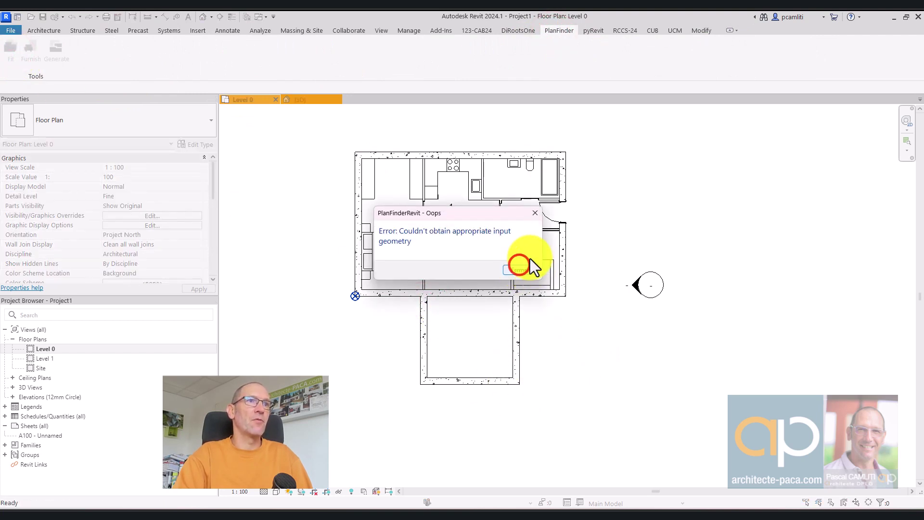
left_click(535, 213)
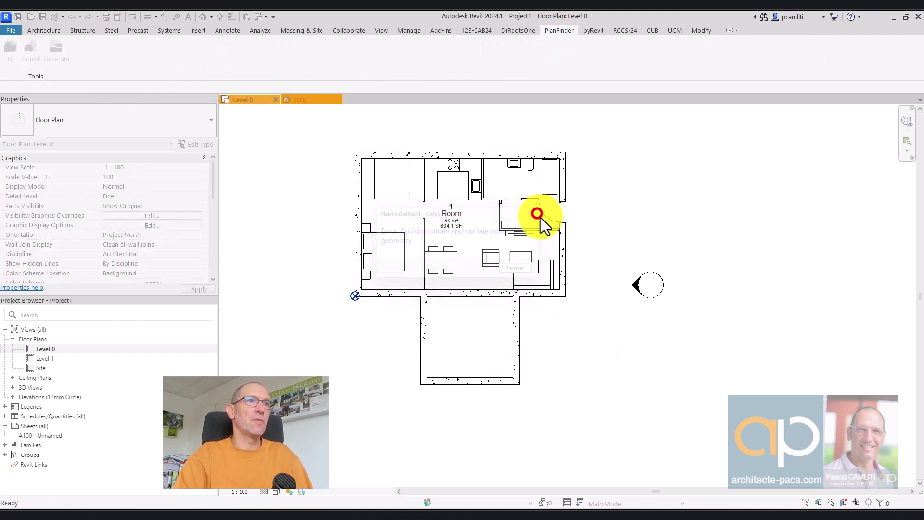
Place a tagged room in the new walled space below the apartment.
left_click(42, 31)
left_click(466, 55)
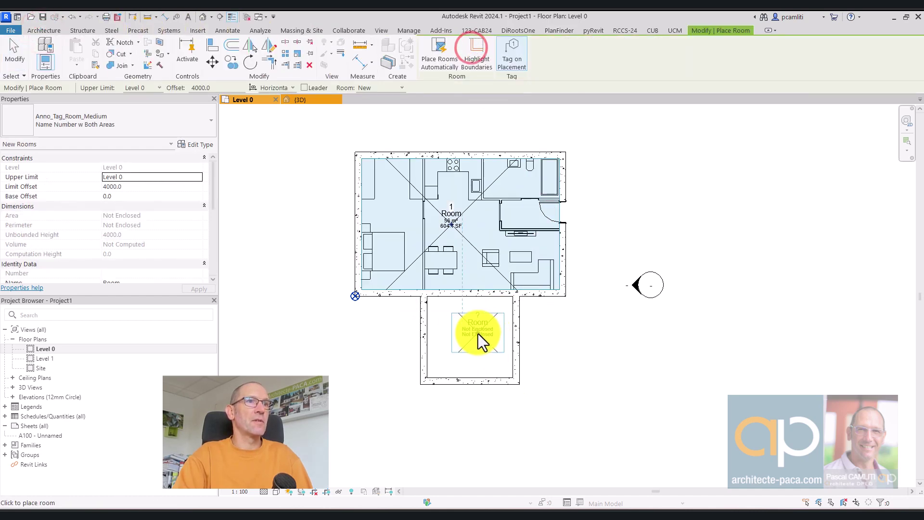
left_click(478, 334)
key("Escape")
key("Escape")
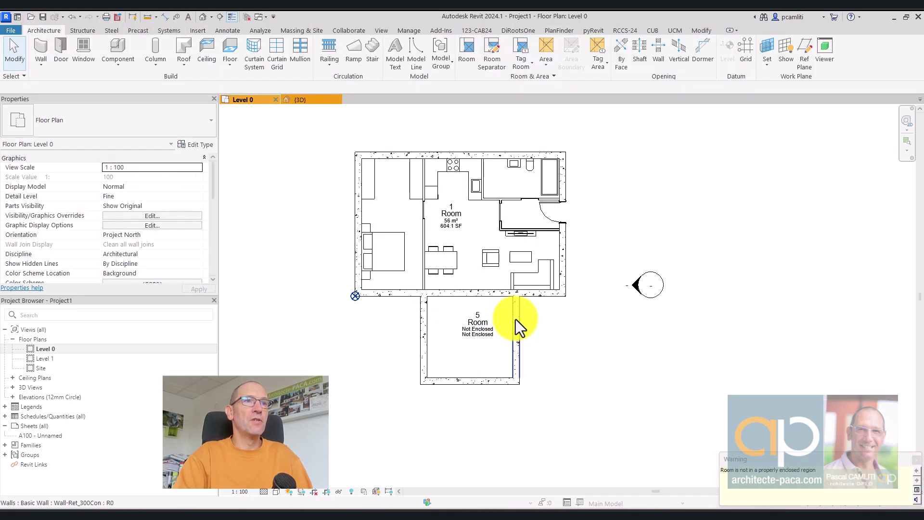
Make the three walls of the lower room room-bounding.
middle_click_drag(544, 396, 567, 366)
left_click_drag(582, 382, 425, 341)
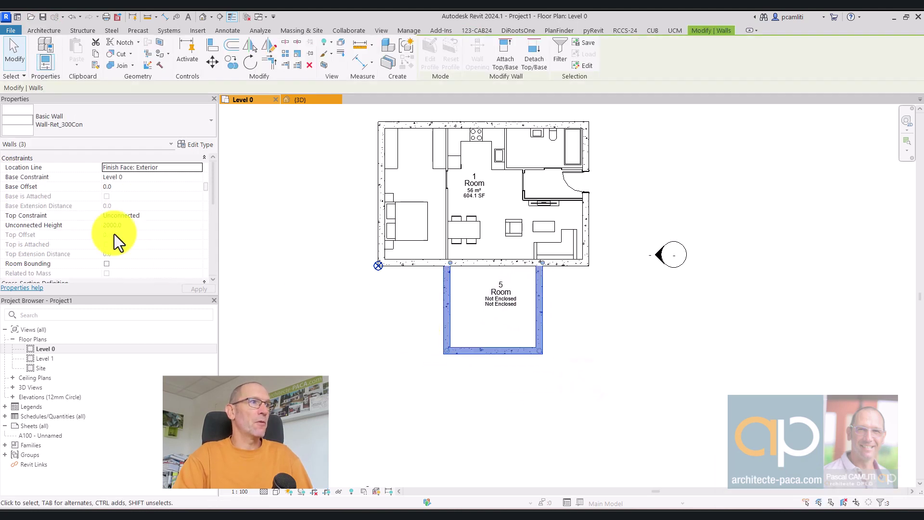
left_click(107, 264)
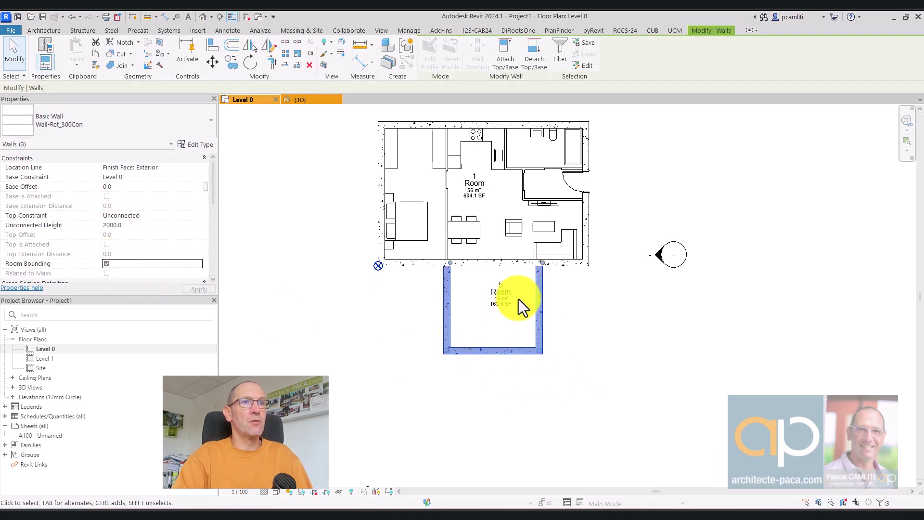
left_click(594, 297)
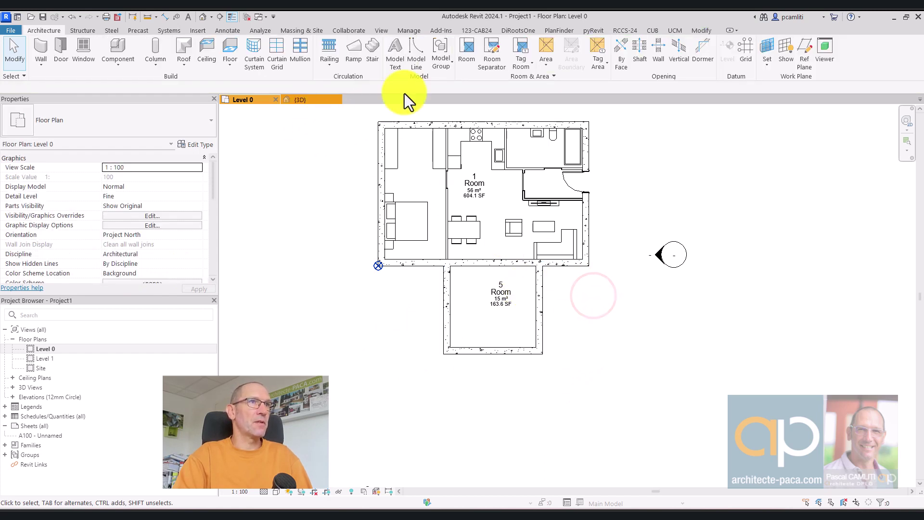
Try PlanFinder's Fit on the lower room, picking its upper-left inner corner and a lower-right entrance point.
left_click(559, 30)
left_click(10, 47)
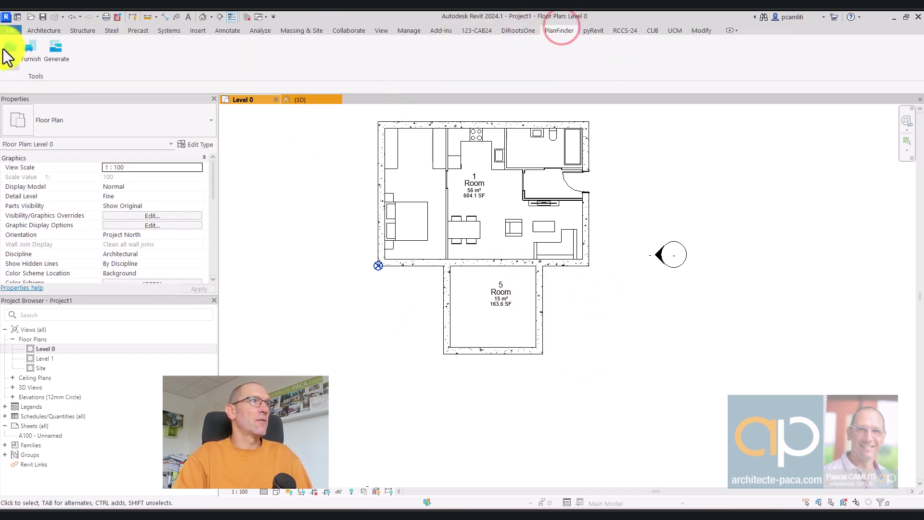
left_click(452, 265)
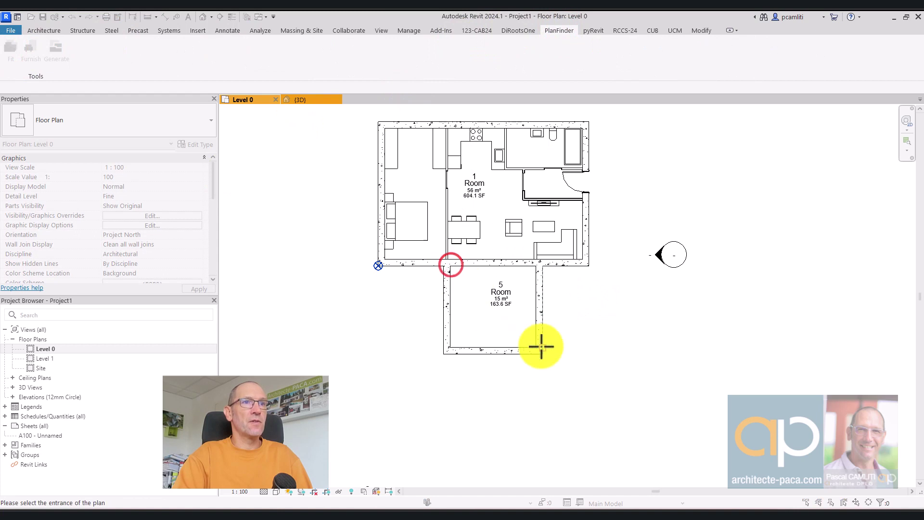
left_click(535, 346)
left_click(512, 283)
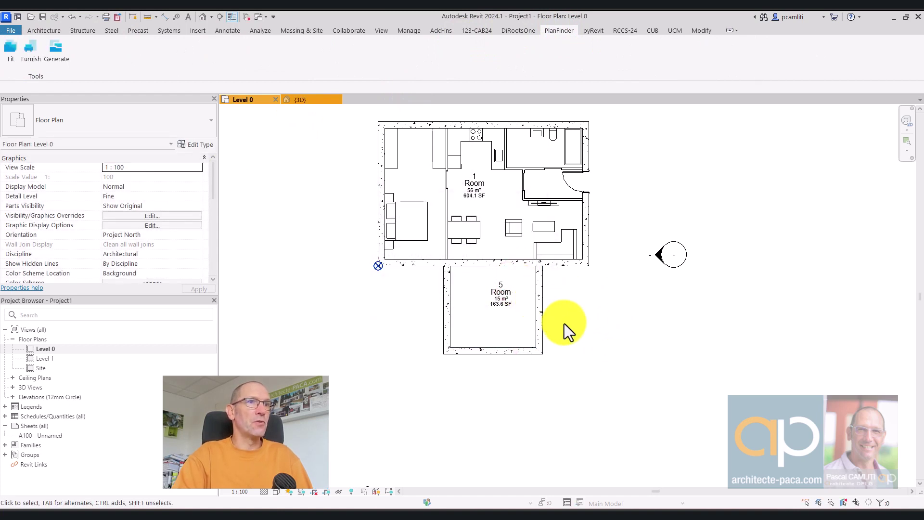
Move the lower room's right wall outward to widen the inside to about 4955 mm.
left_click_drag(542, 308, 564, 308)
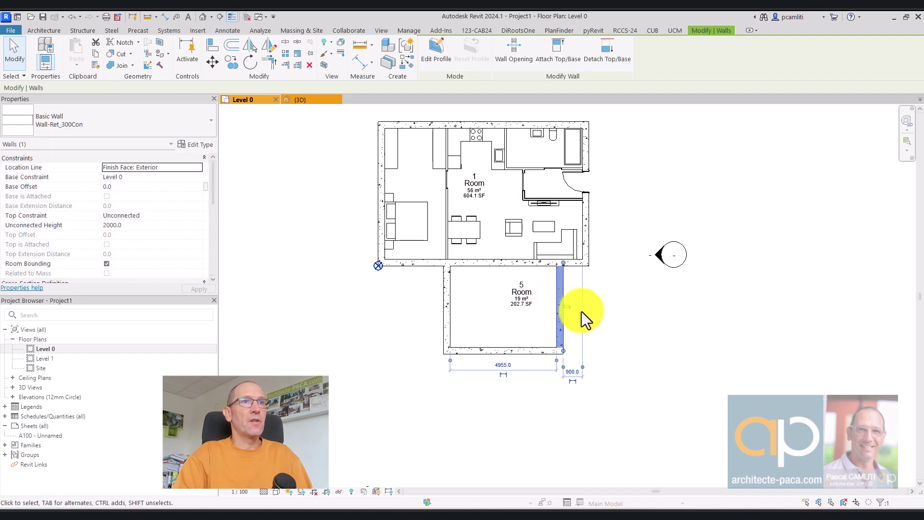
scroll(614, 294, "up", 2)
left_click(610, 255)
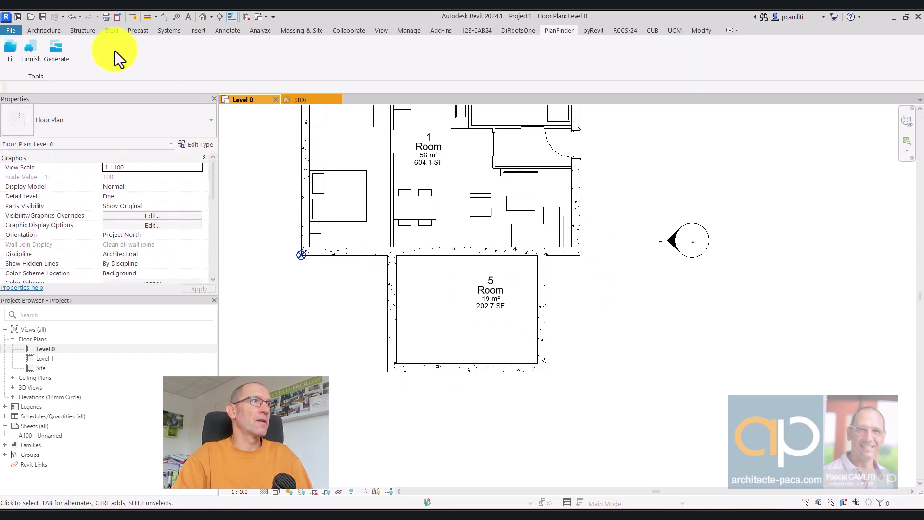
Try PlanFinder's Generate on the lower room without picking any facade walls.
left_click(58, 50)
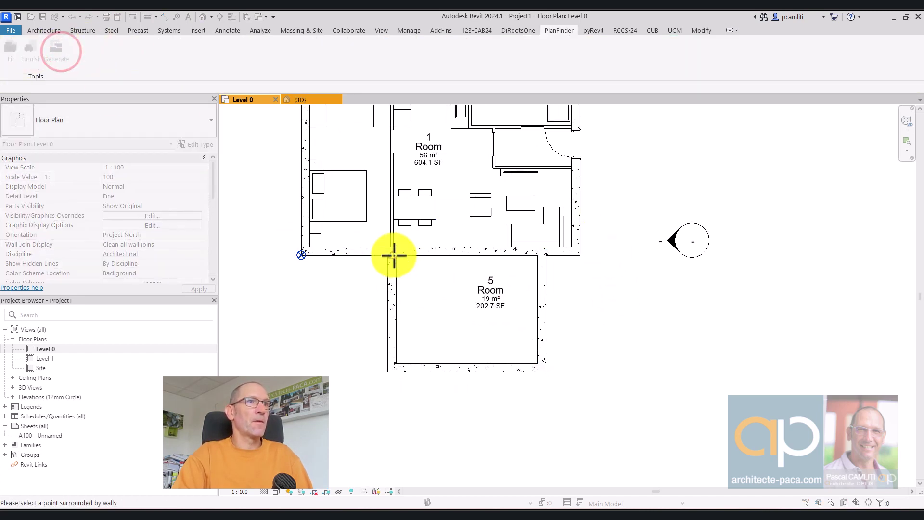
left_click(394, 255)
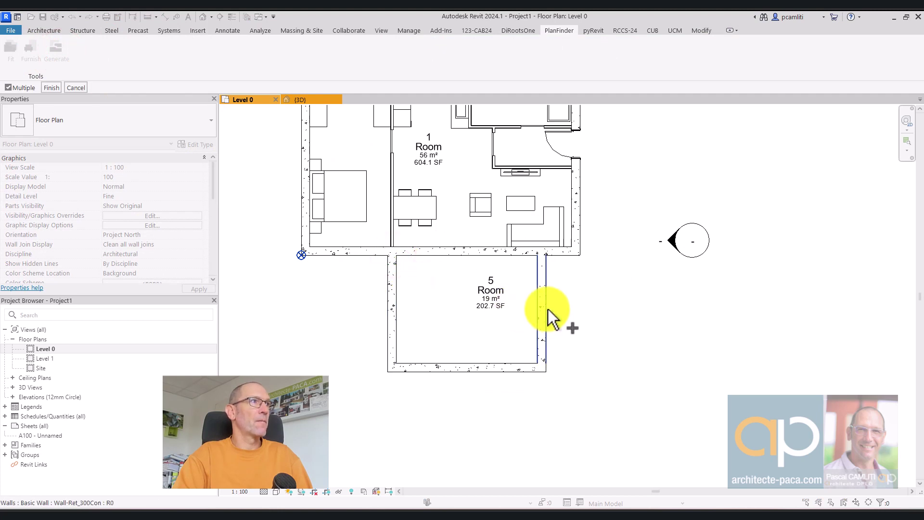
left_click(52, 87)
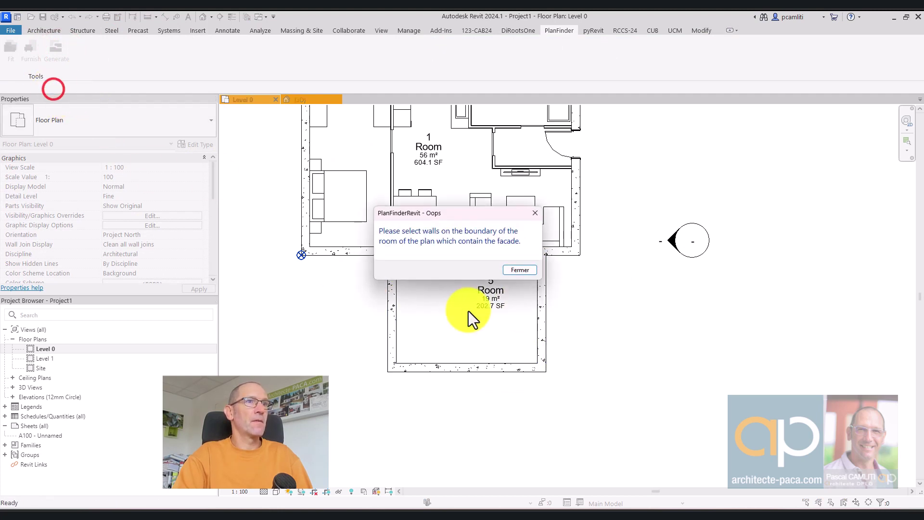
left_click(520, 273)
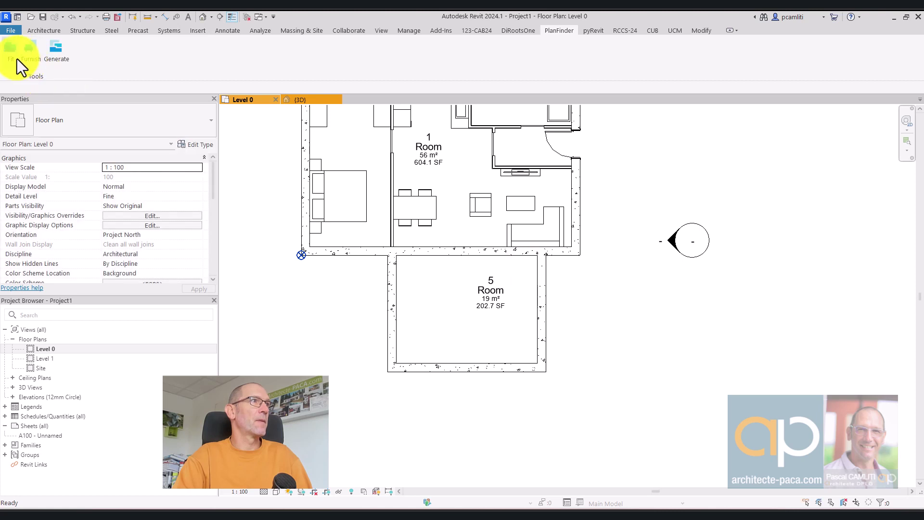
Run PlanFinder's Fit on the widened lower room, picking its upper-left inner corner and the lower-right corner as entrance.
left_click(19, 58)
left_click(398, 256)
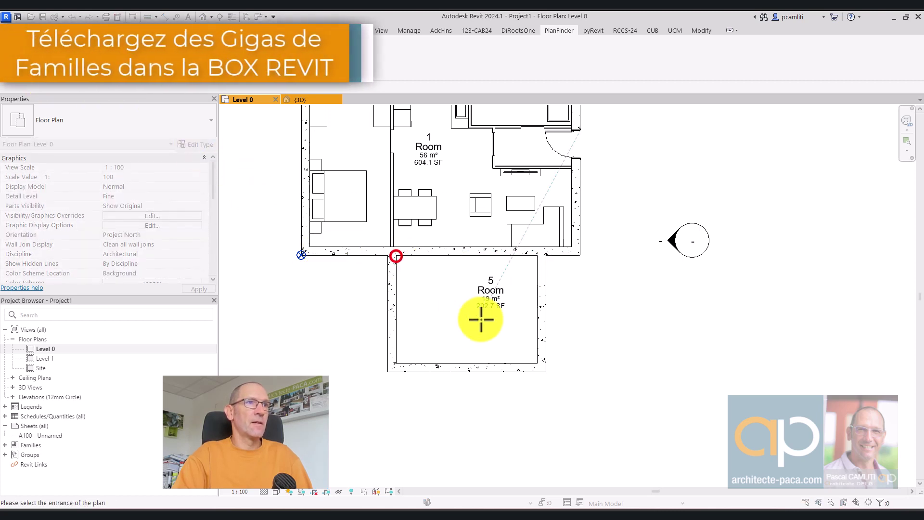
left_click(537, 365)
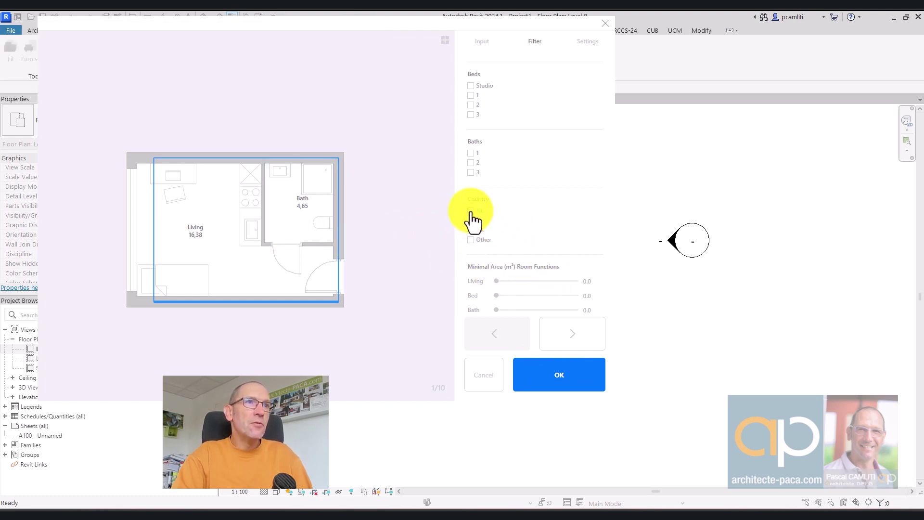
Try filtering the proposed layouts by country Other and 1 bath, and clear both filters.
left_click(483, 241)
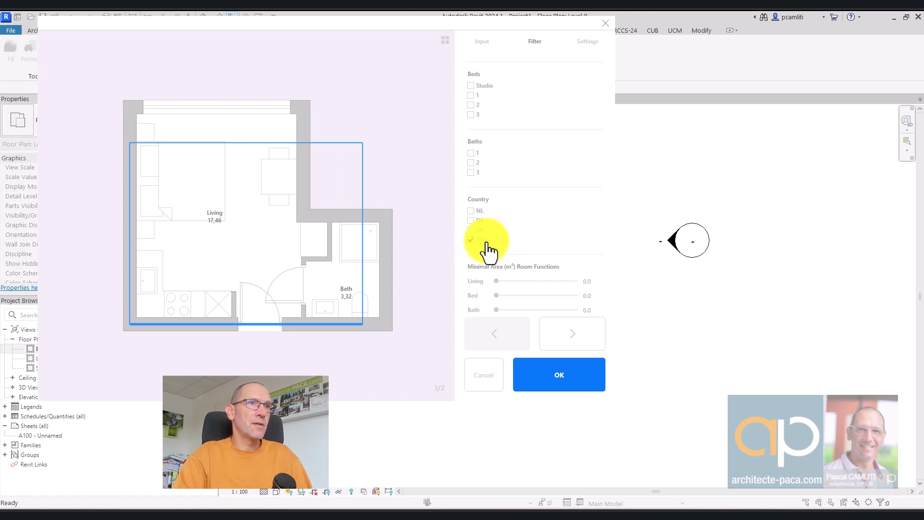
scroll(487, 236, "down", 1)
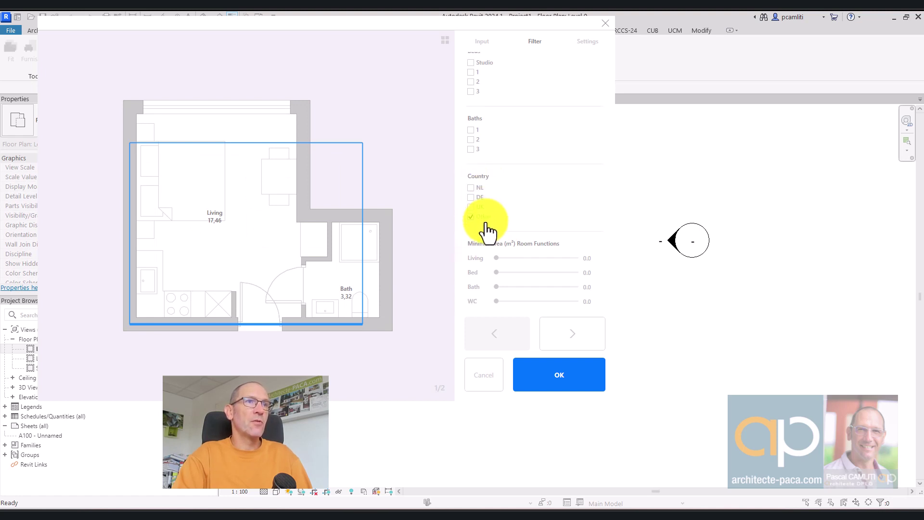
scroll(502, 221, "up", 1)
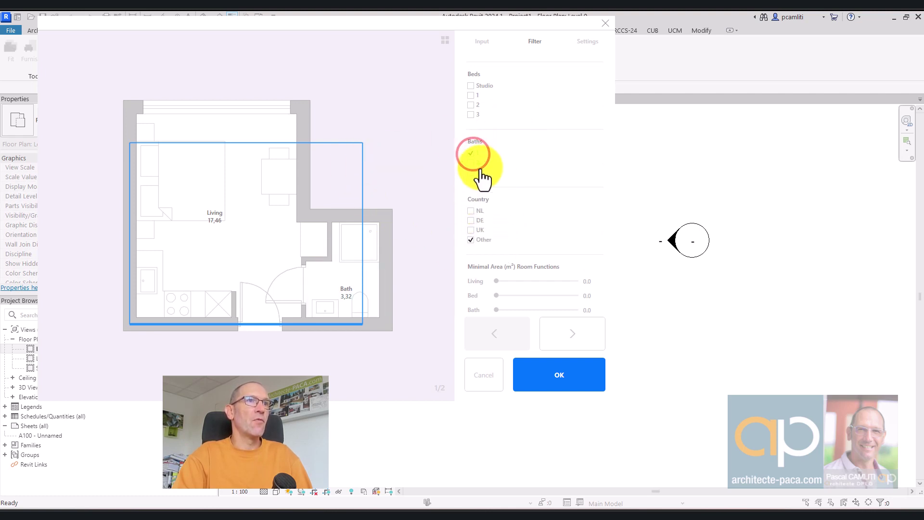
left_click(471, 154)
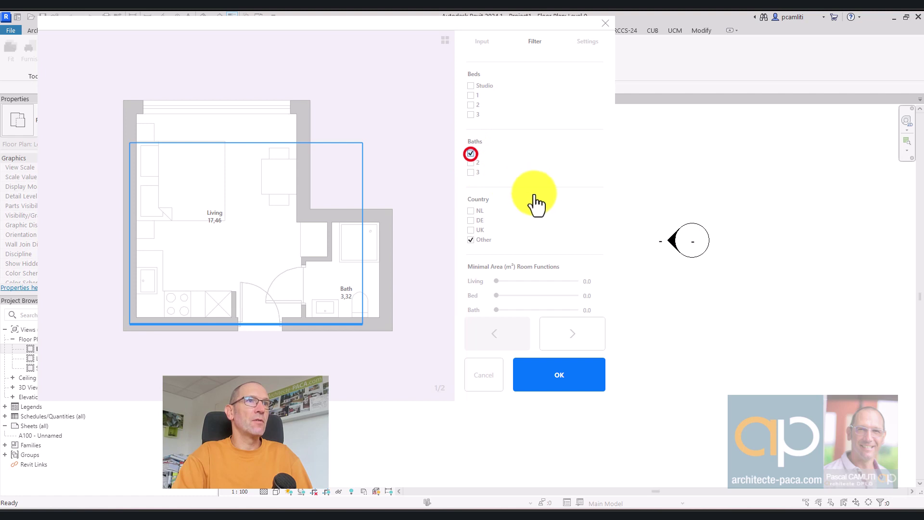
left_click(485, 240)
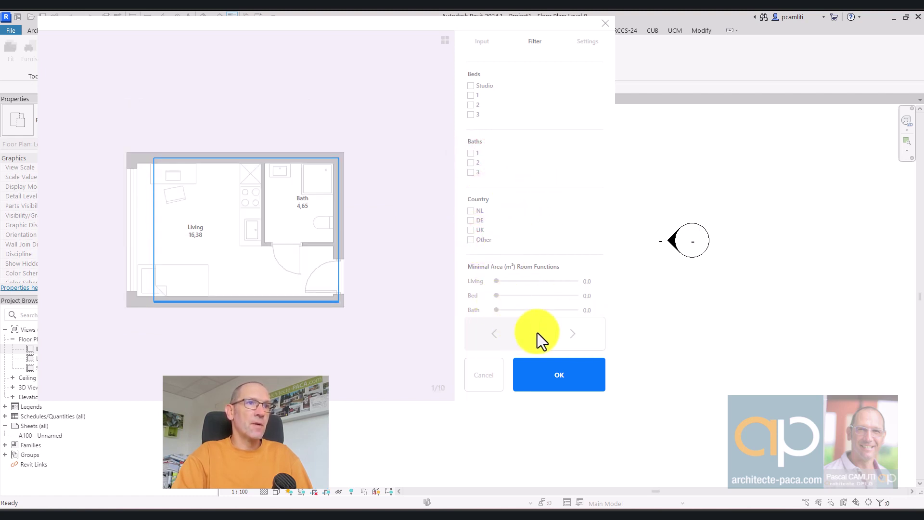
Preview the next proposed layout and look through the Fit's settings and input options.
left_click(559, 333)
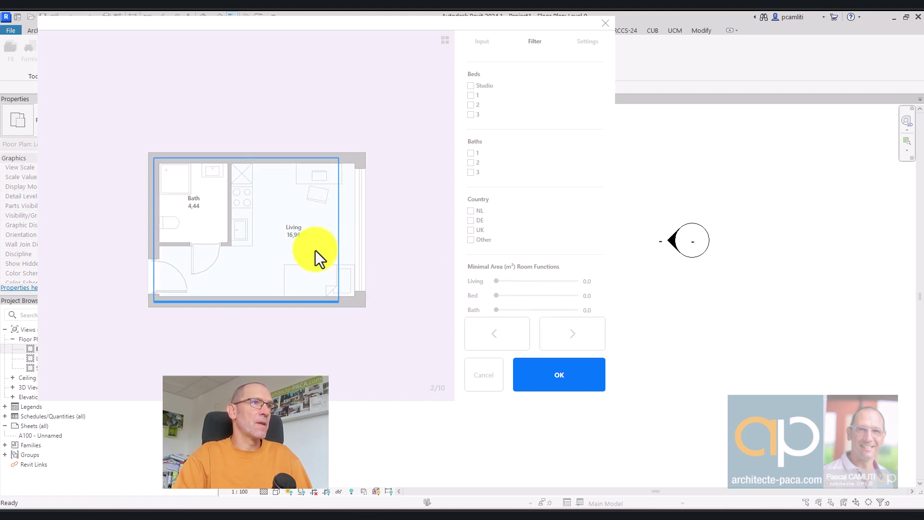
left_click(598, 40)
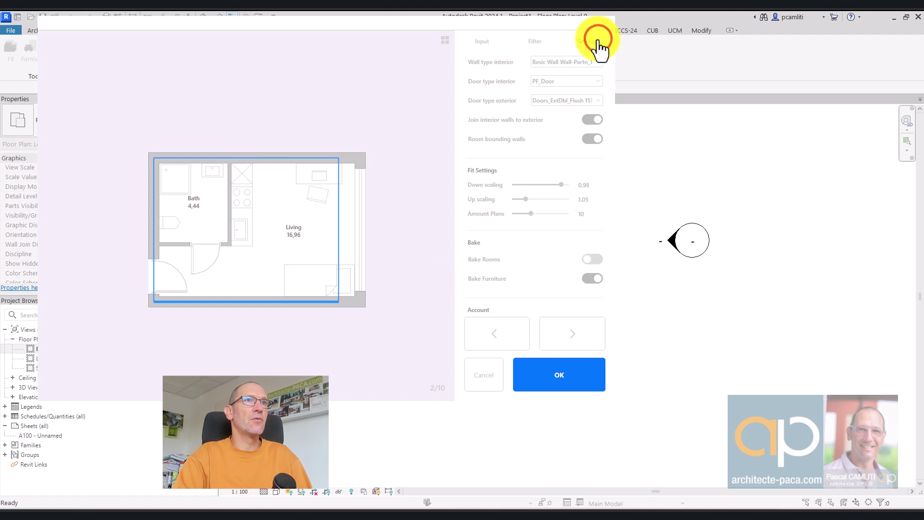
left_click(482, 41)
left_click(533, 40)
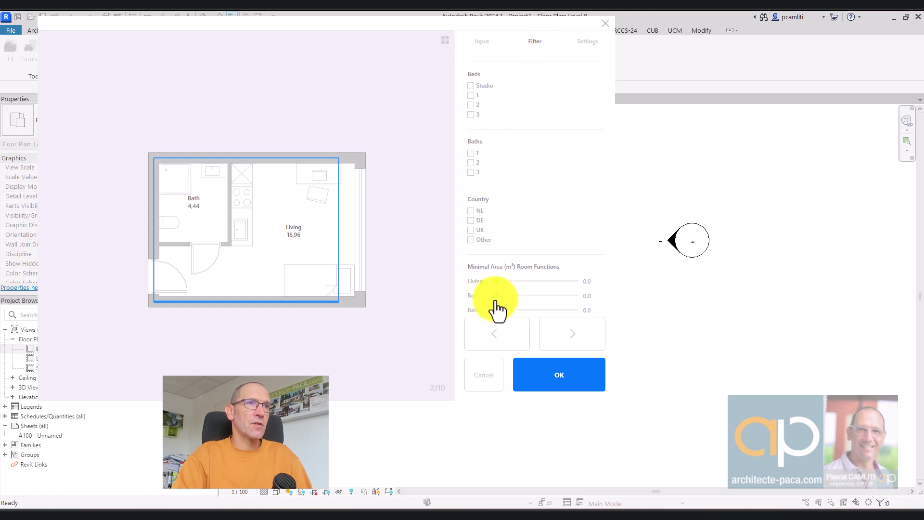
Set the minimal bed area to 6.1 m² and browse through the proposed layouts.
left_click_drag(497, 295, 522, 296)
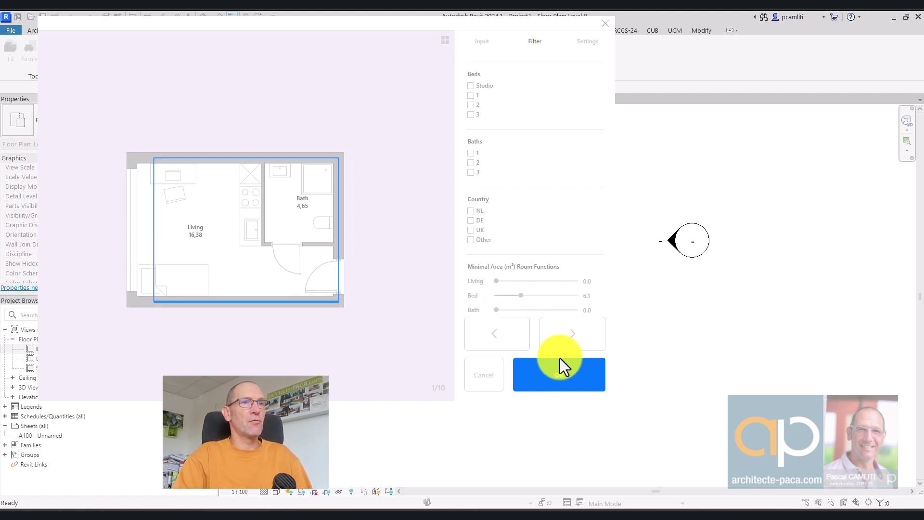
left_click(576, 340)
left_click(576, 339)
left_click(577, 340)
left_click(577, 341)
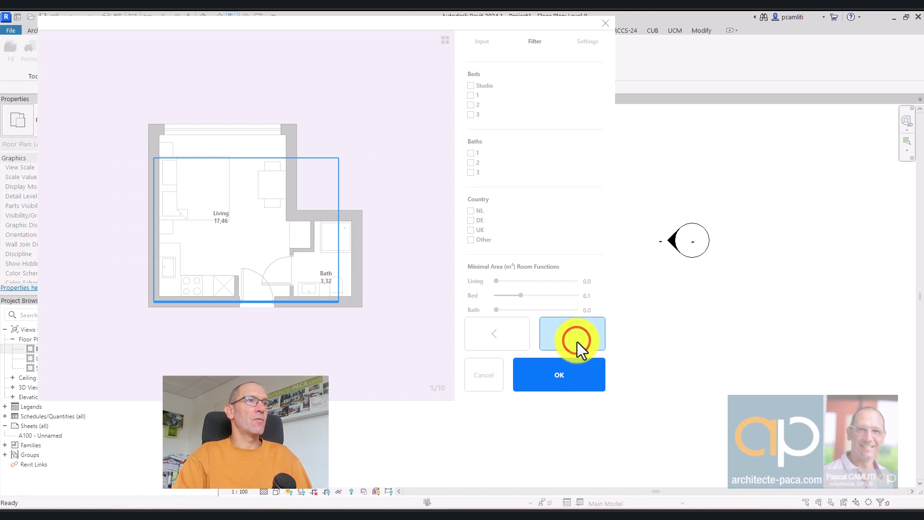
left_click(571, 333)
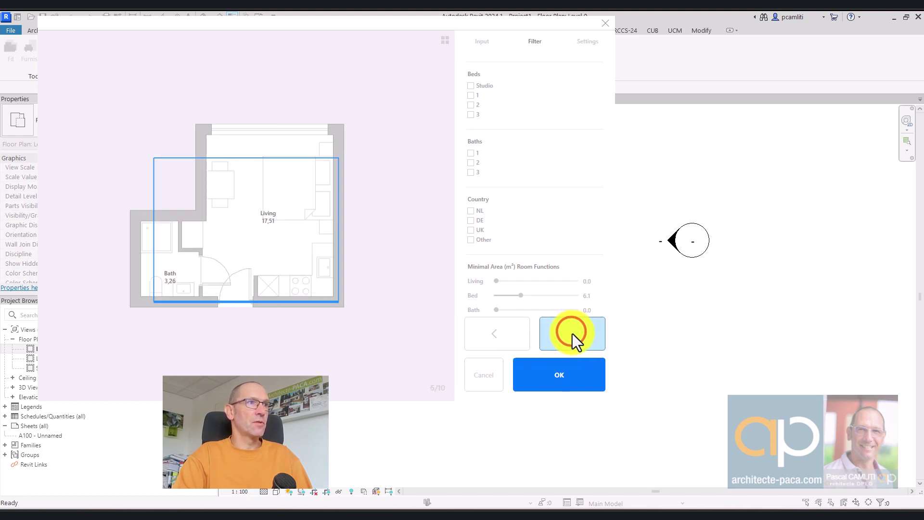
left_click(573, 333)
left_click(573, 333)
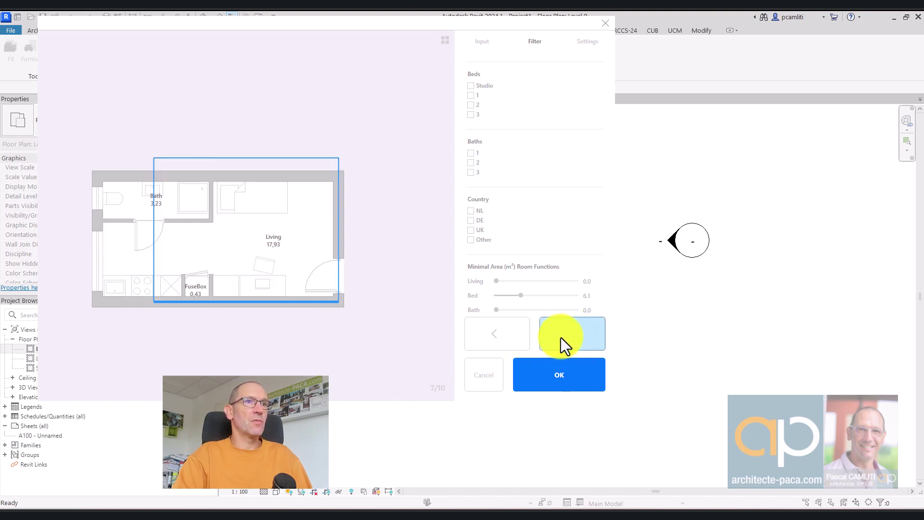
left_click(572, 337)
left_click_drag(520, 22, 723, 37)
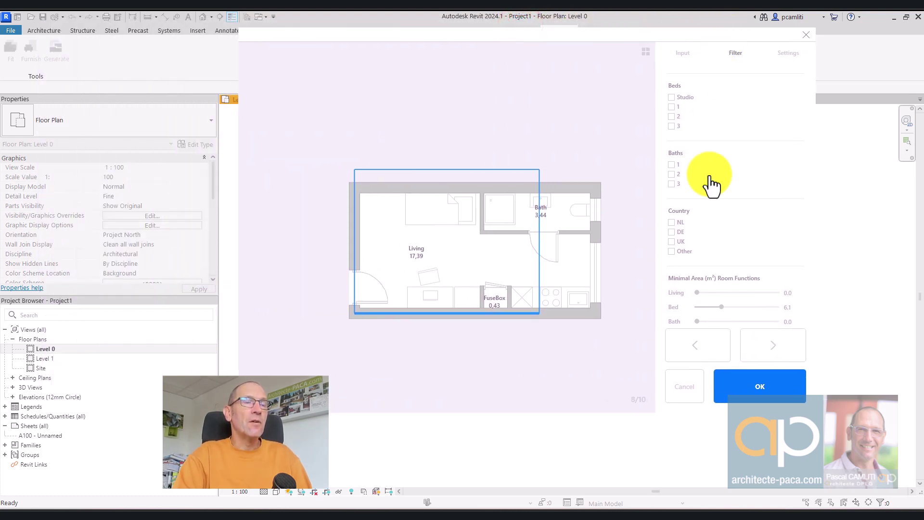
left_click(763, 345)
Set the minimal living area to 10.4 m² after trying 41.5 m².
left_click_drag(697, 292, 729, 292)
left_click(775, 346)
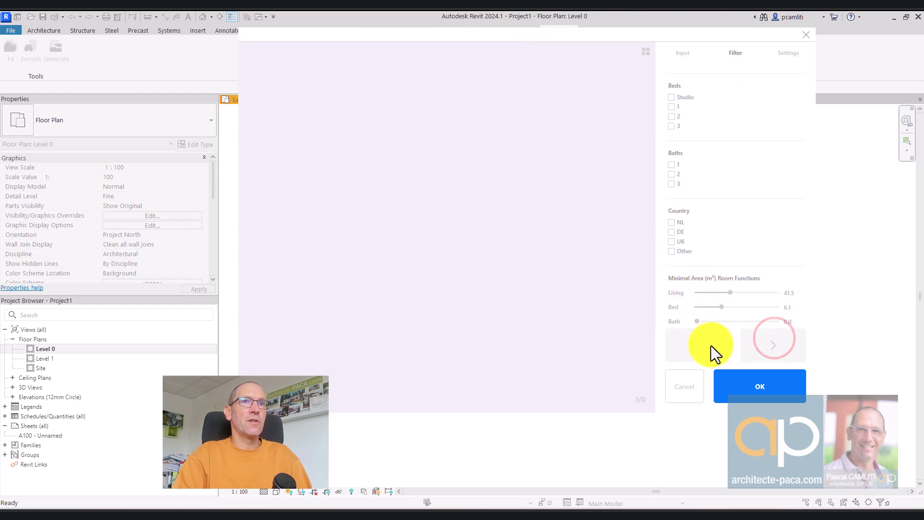
left_click(699, 347)
left_click(726, 292)
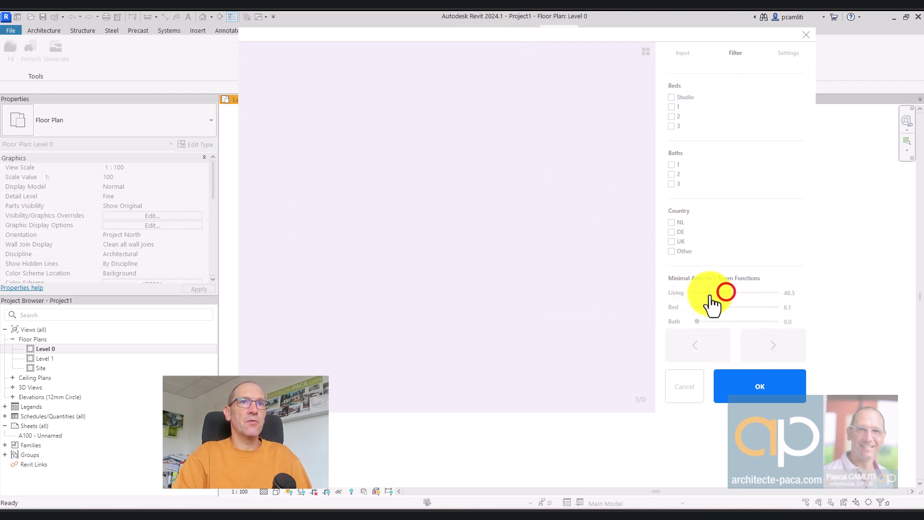
left_click_drag(728, 293, 706, 293)
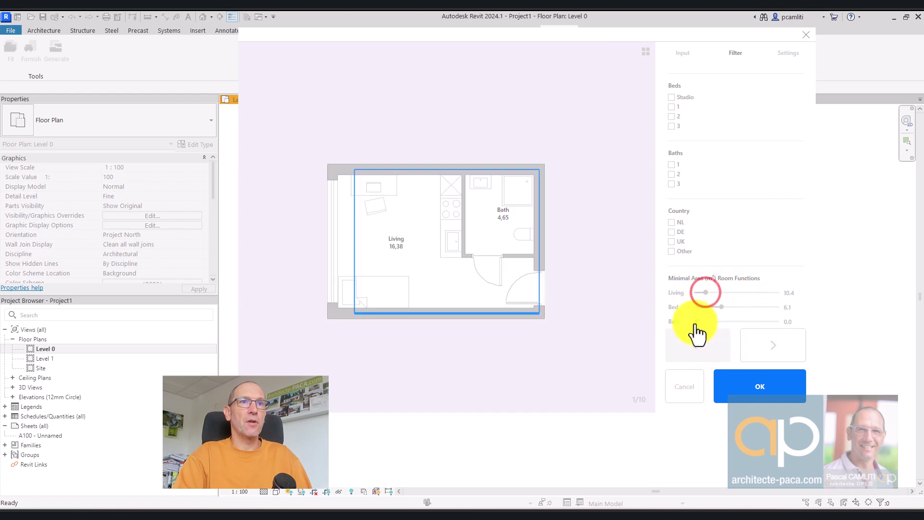
Place the fifth proposed layout, with the 17.46 m² living area and 3.32 m² bath, in the lower room.
left_click(770, 347)
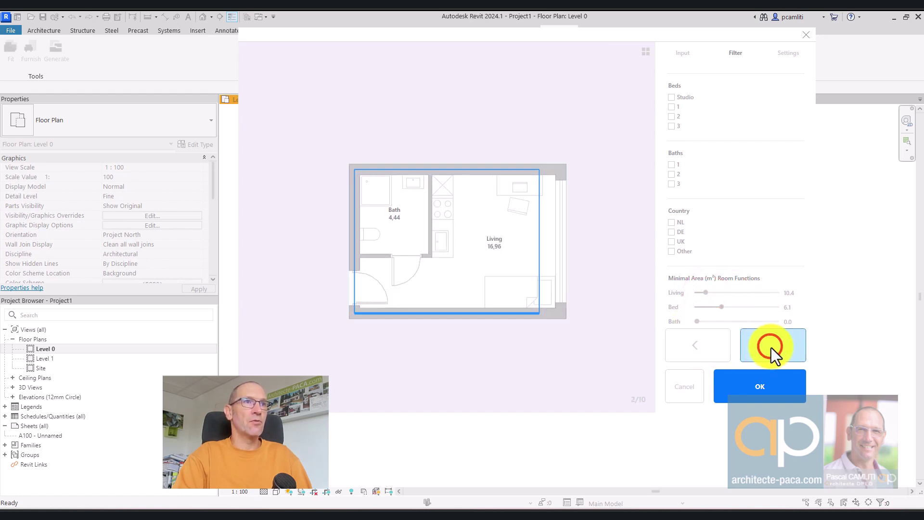
left_click(771, 348)
left_click(772, 348)
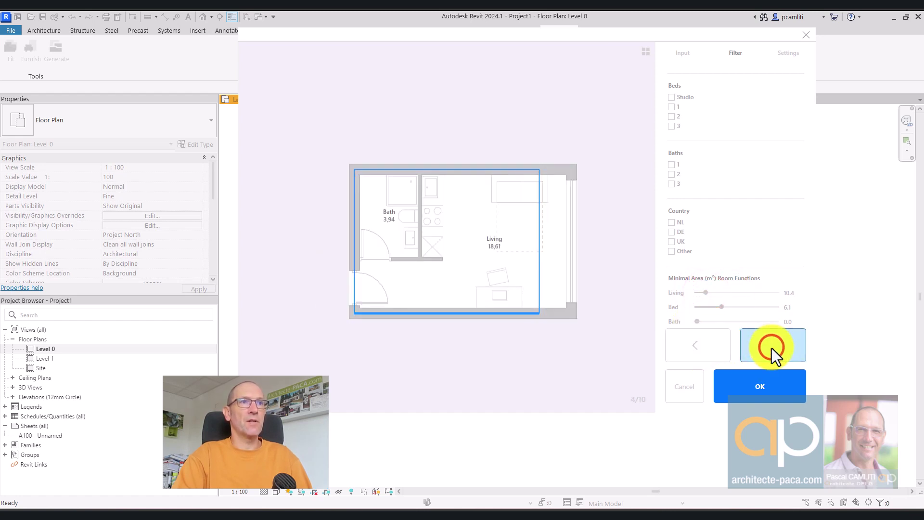
left_click(772, 348)
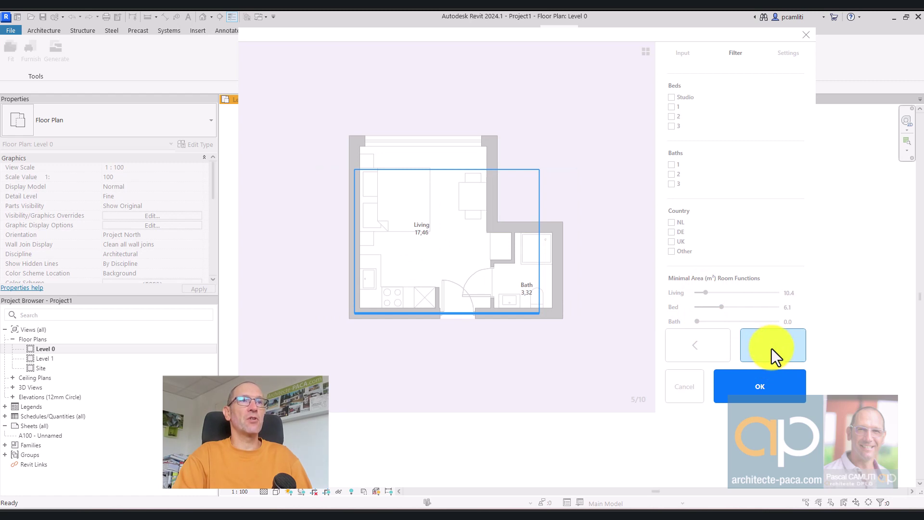
left_click(772, 385)
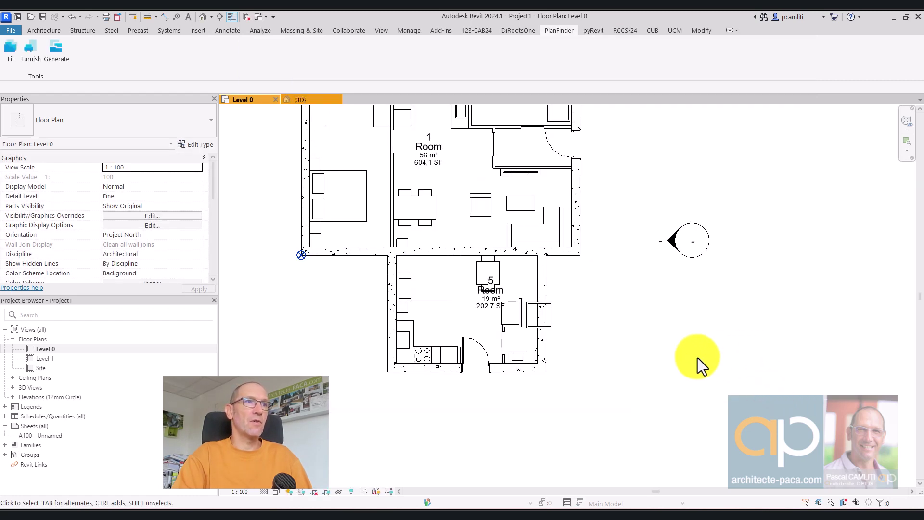
scroll(509, 337, "up", 2)
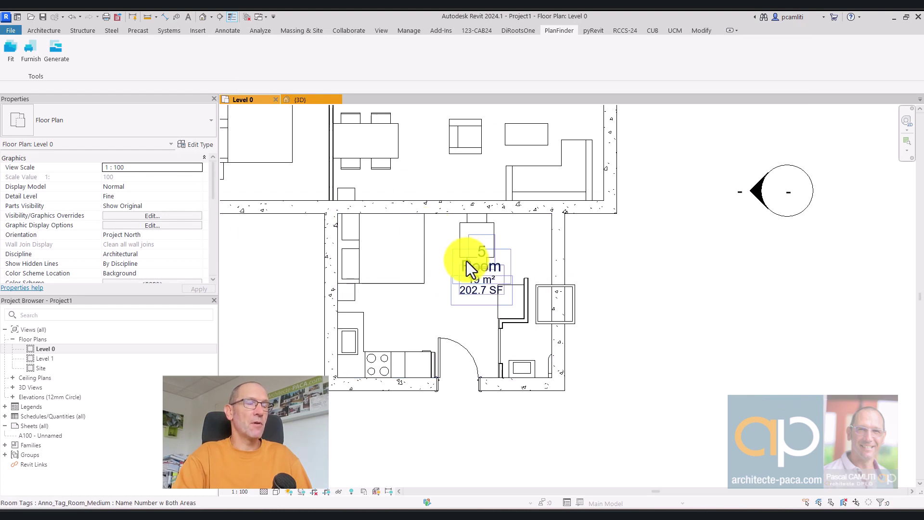
Undo the placed layout and fit the first proposal, with 16.59 m² living and 4.65 m² bath, using the lower room's upper-right corner as entrance.
key("ctrl+z")
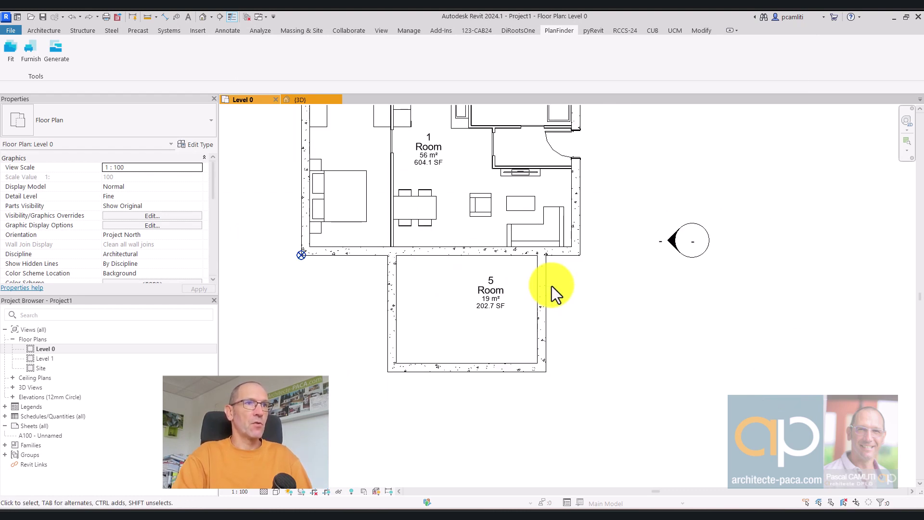
left_click(11, 50)
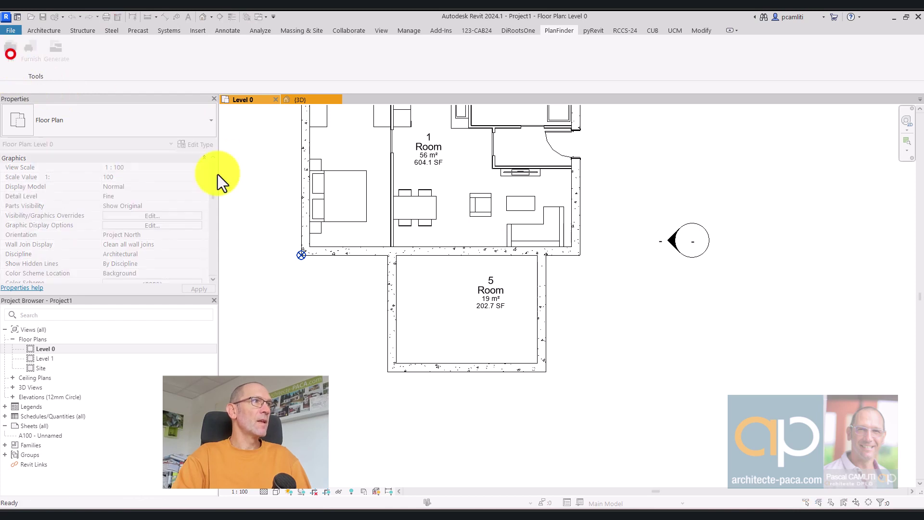
left_click(397, 361)
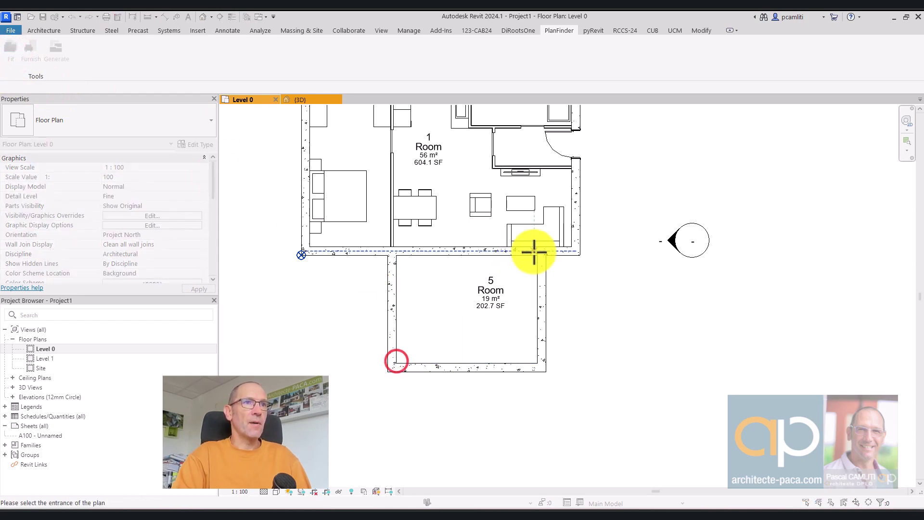
left_click(536, 255)
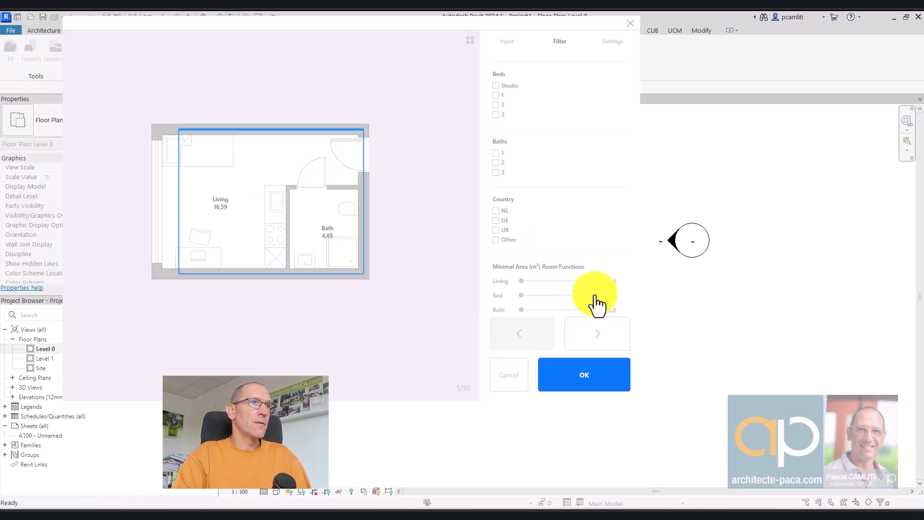
left_click(583, 372)
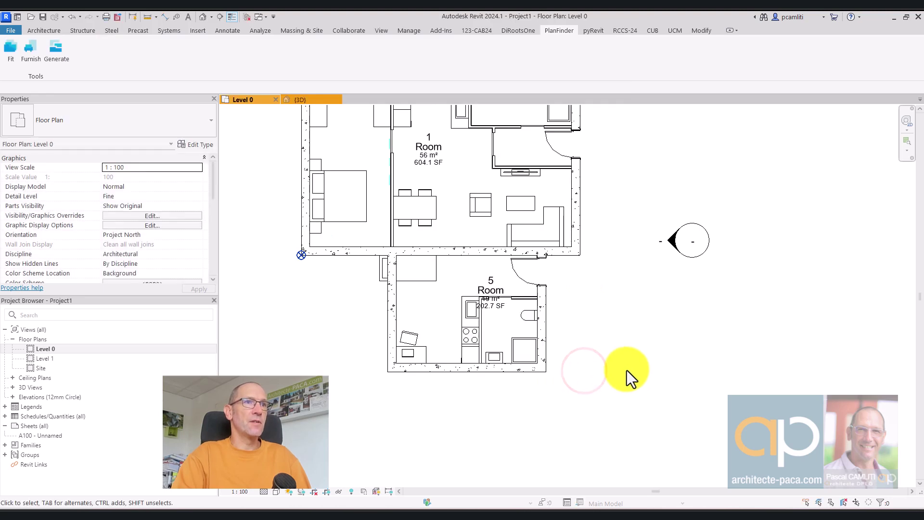
Examine the studio layout placed in the lower room and the two furnished apartments together in plan.
scroll(437, 278, "up", 2)
left_click_drag(435, 273, 478, 291)
key("Escape")
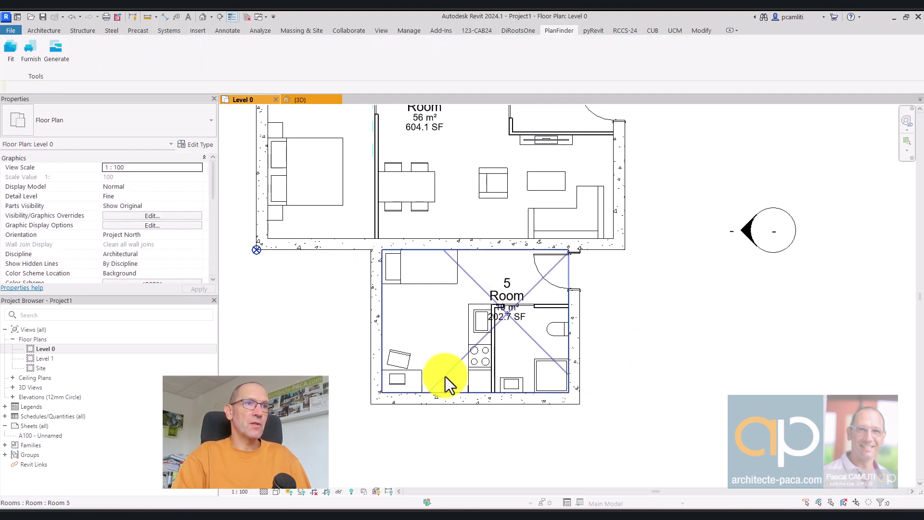
middle_click_drag(636, 313, 660, 344)
scroll(660, 344, "down", 1)
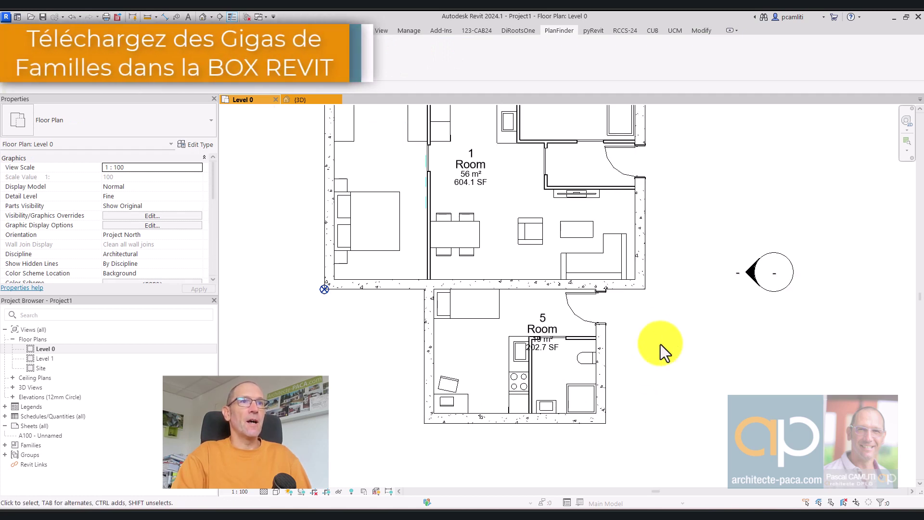
middle_click_drag(689, 316, 685, 344)
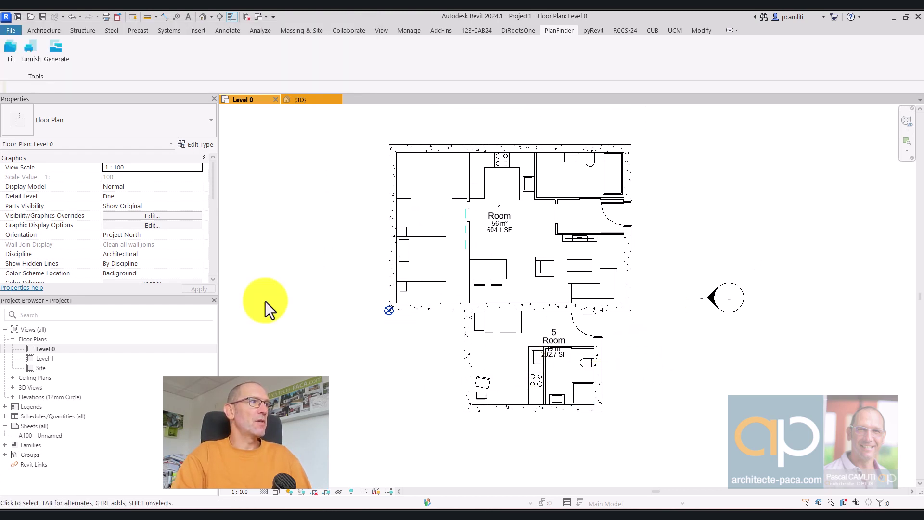
scroll(736, 322, "up", 1)
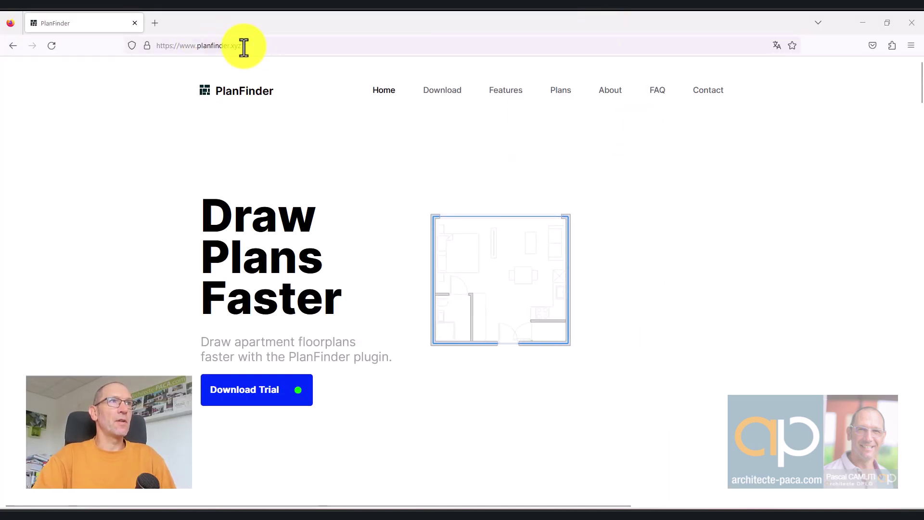
Switch to the browser and read through the PlanFinder home page, from the feature descriptions to the supported software.
scroll(356, 193, "down", 3)
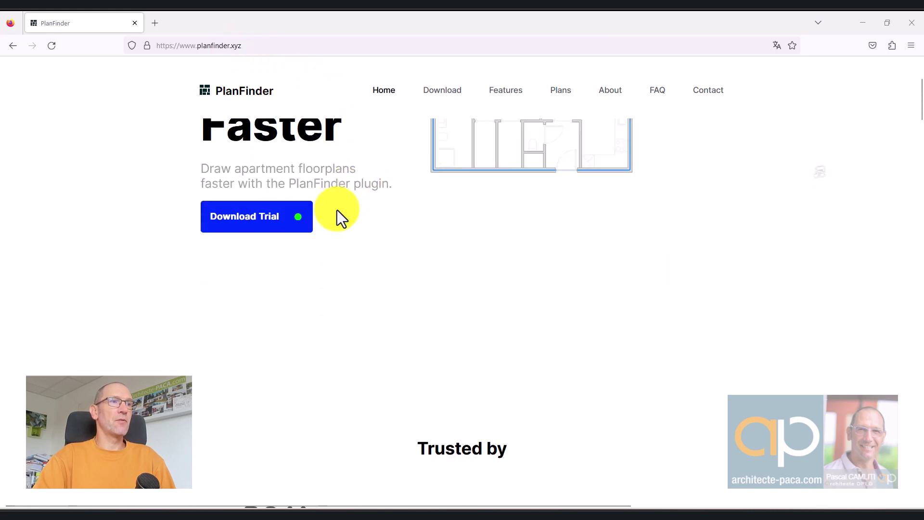
scroll(351, 215, "down", 9)
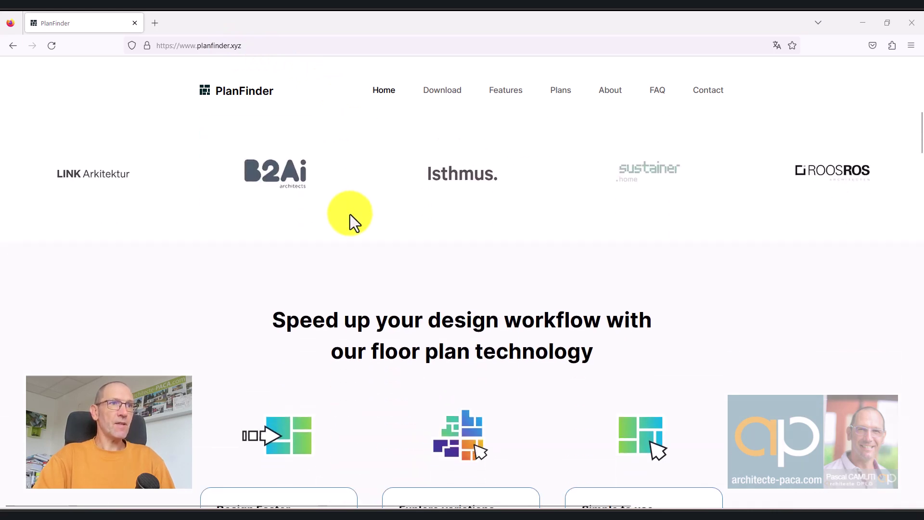
scroll(327, 207, "down", 2)
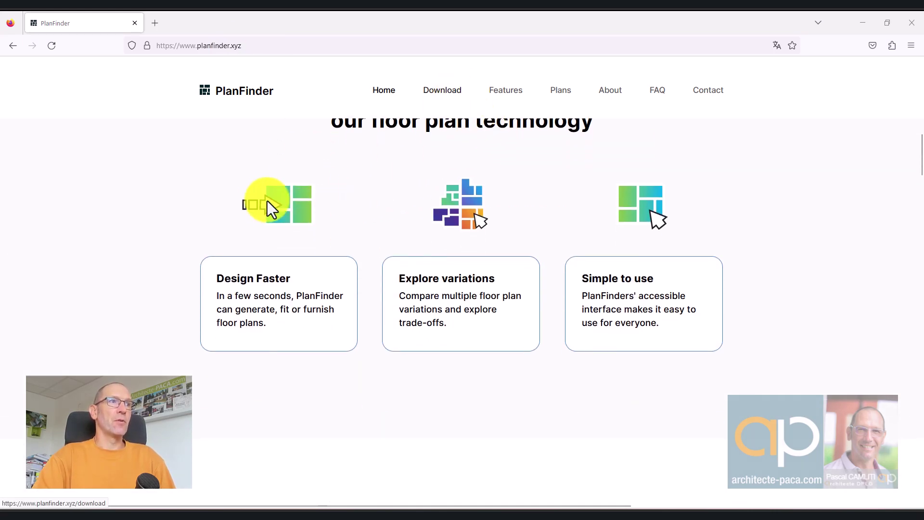
scroll(240, 221, "down", 4)
scroll(215, 228, "down", 7)
scroll(215, 228, "up", 3)
scroll(215, 228, "down", 5)
scroll(155, 235, "down", 10)
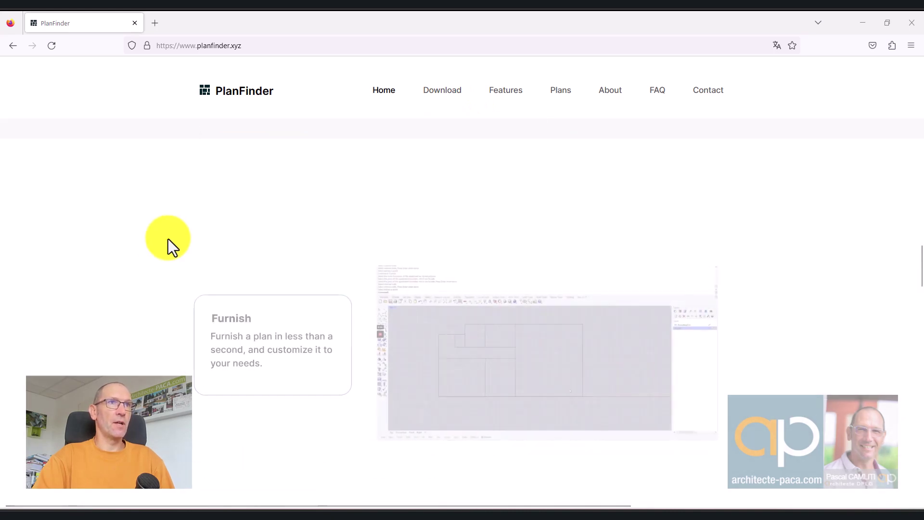
scroll(164, 235, "down", 12)
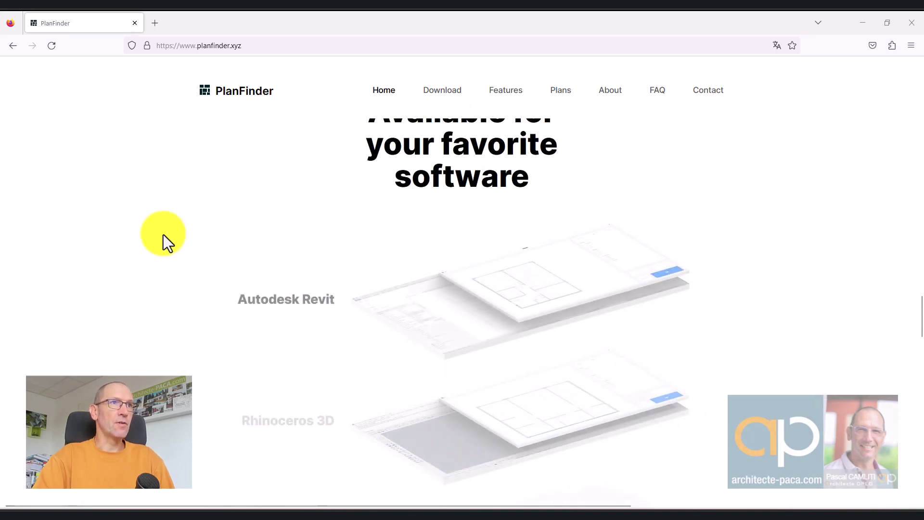
scroll(163, 235, "up", 1)
scroll(239, 232, "down", 3)
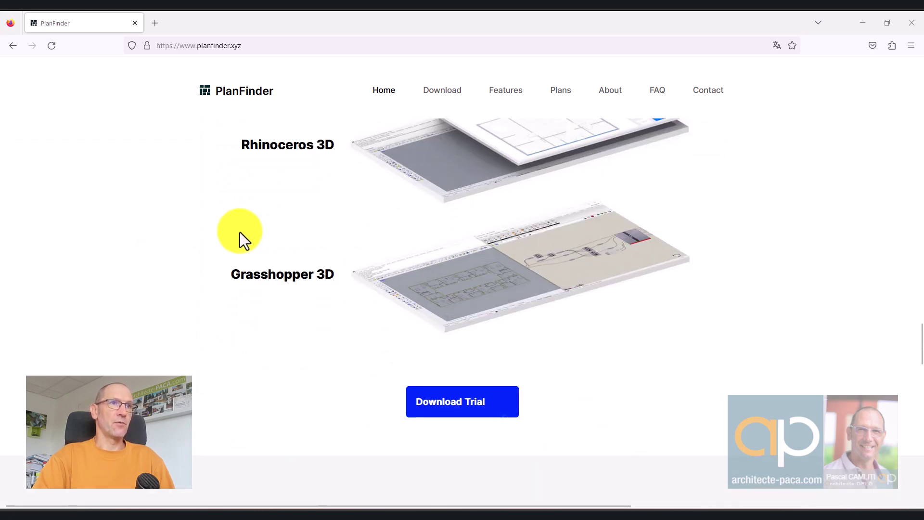
Examine the Free Trial, Pro and Enterprise plans and the FAQ on the PlanFinder website.
scroll(294, 238, "down", 5)
scroll(287, 233, "down", 2)
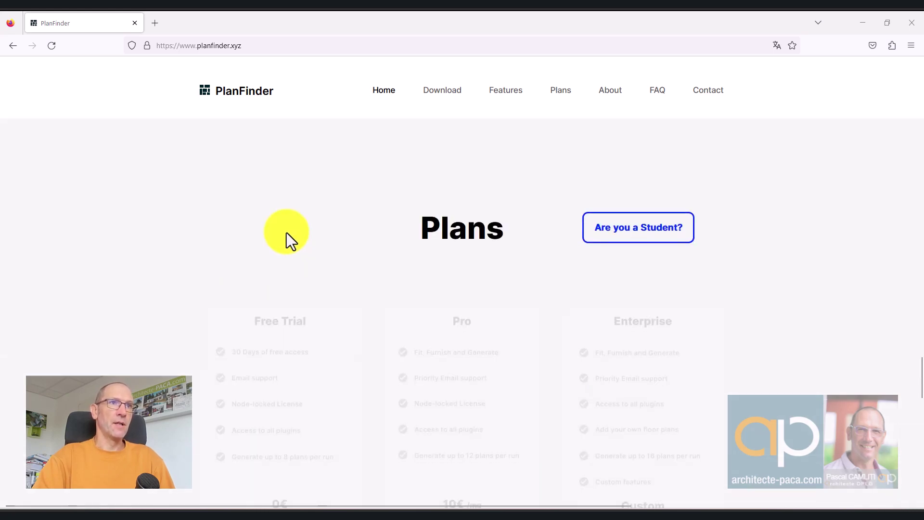
scroll(202, 252, "down", 4)
scroll(288, 237, "up", 1)
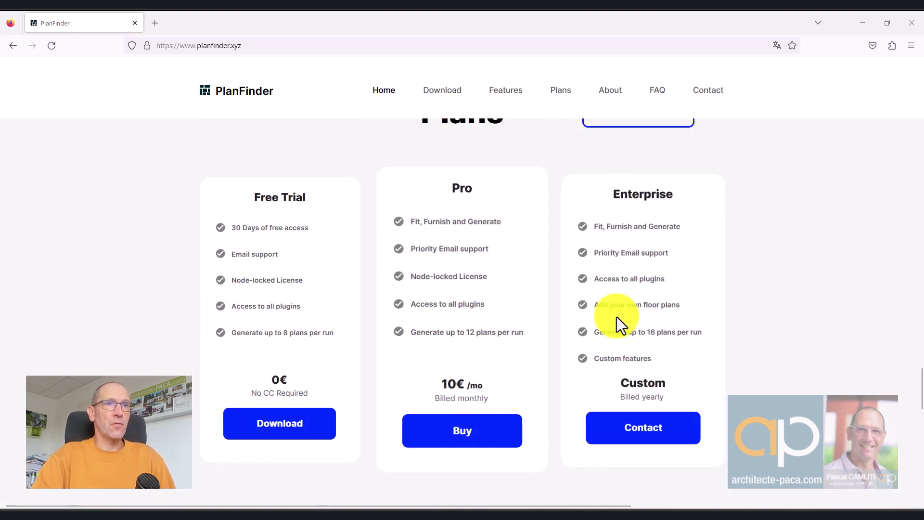
scroll(789, 268, "down", 8)
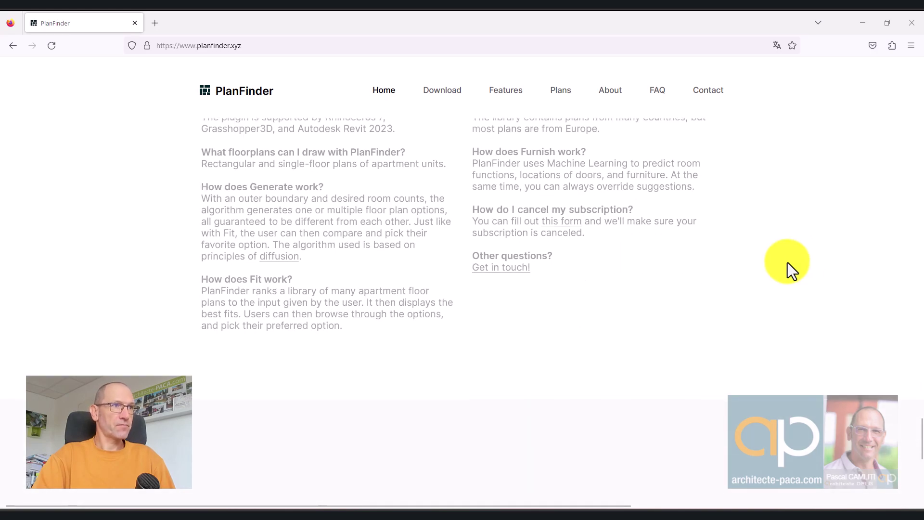
scroll(804, 261, "down", 7)
scroll(803, 262, "up", 3)
scroll(804, 261, "up", 10)
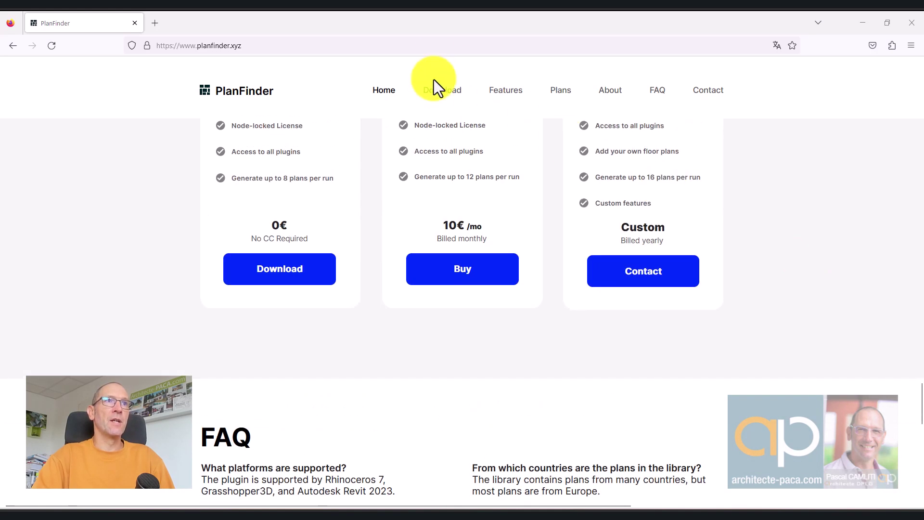
Open the PlanFinder download page and read the available versions and the Revit installation instructions.
left_click(440, 93)
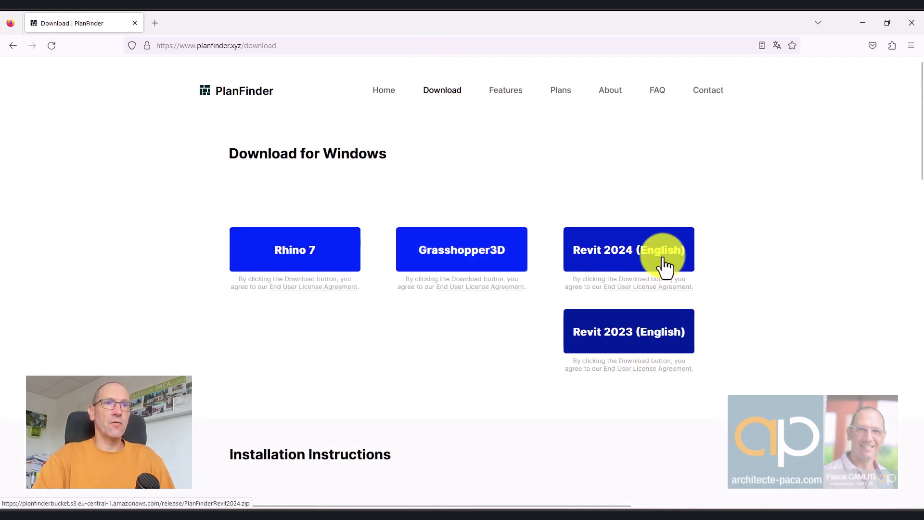
scroll(759, 239, "down", 10)
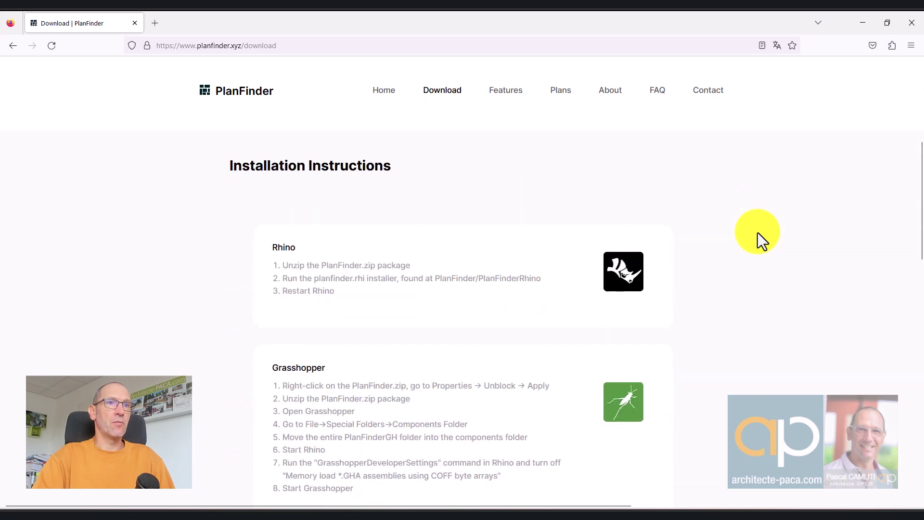
scroll(757, 232, "down", 4)
scroll(758, 233, "up", 1)
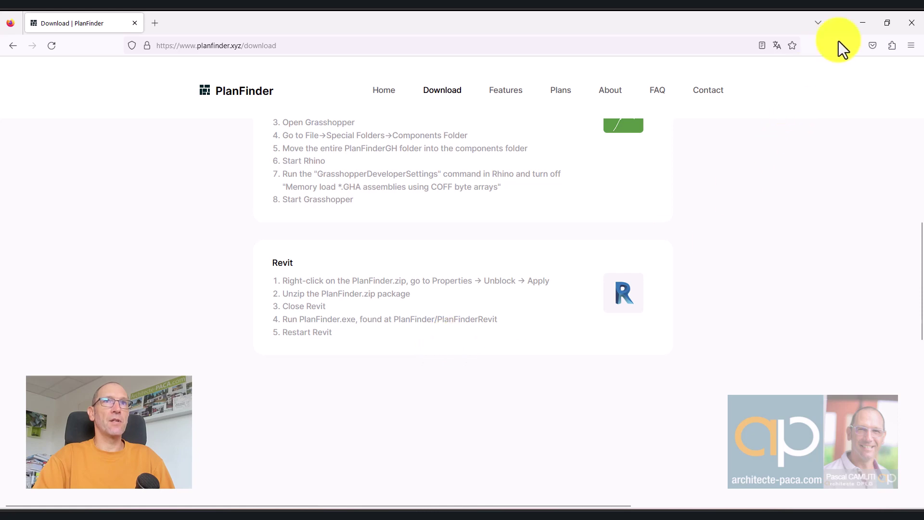
Switch back to Revit and show the apartments in the 3D view from the lower room's side.
left_click(861, 23)
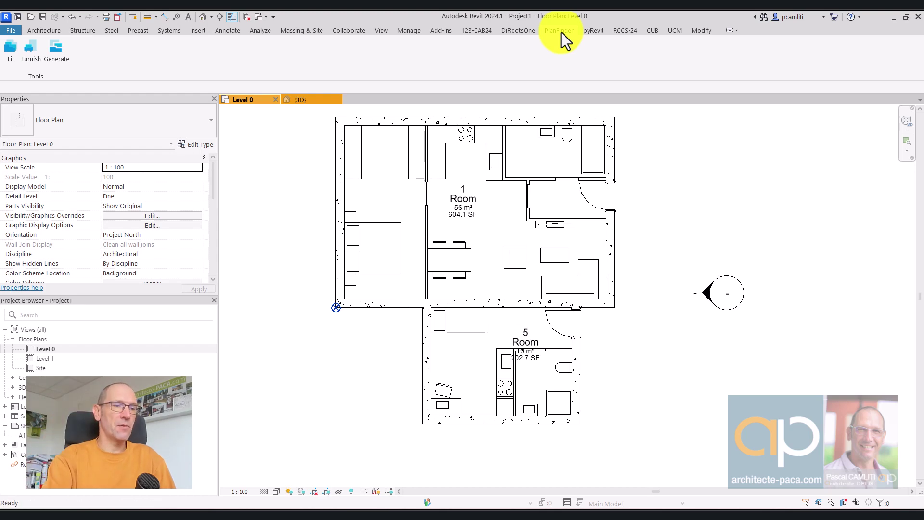
key("ctrl+Tab")
middle_click_drag(798, 274, 668, 407, "shift")
Set the top constraint of the lower room's three connected exterior walls to Up to level: Level 1.
key("Tab")
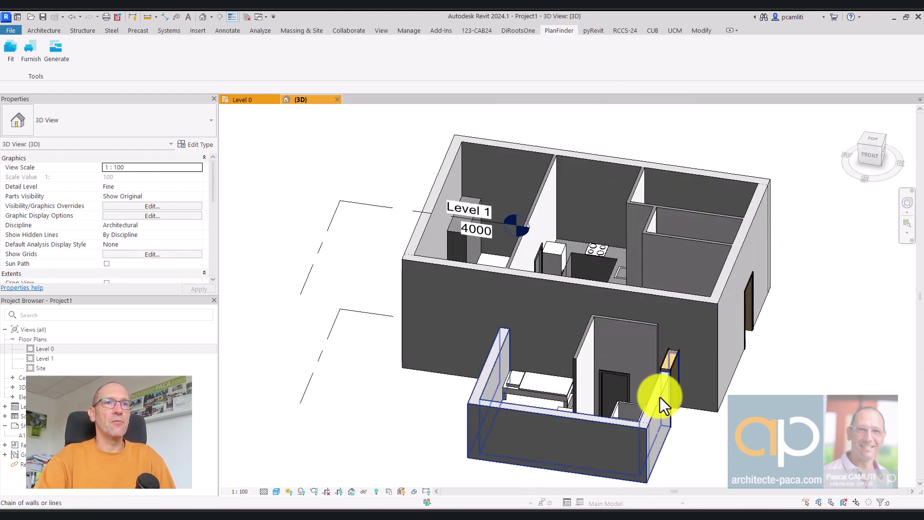
left_click(660, 397)
left_click(196, 217)
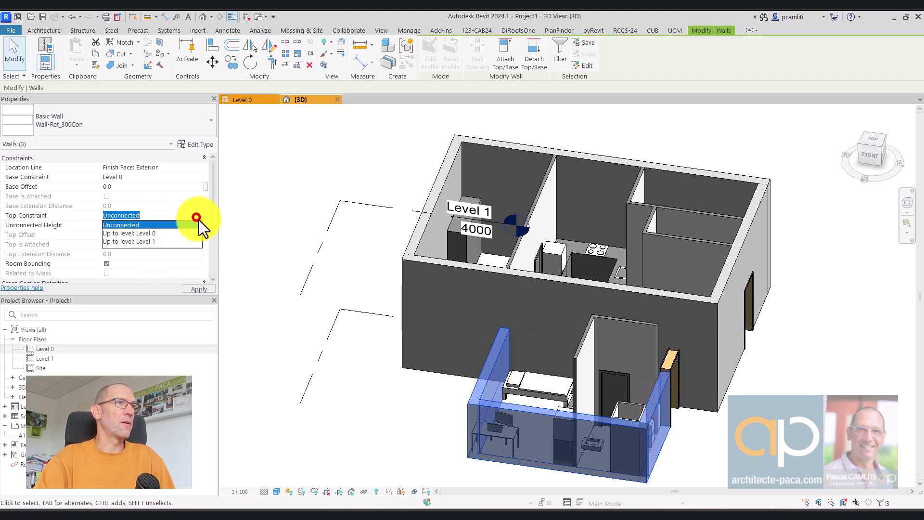
left_click(164, 241)
left_click(415, 354)
middle_click_drag(737, 208, 737, 237, "shift")
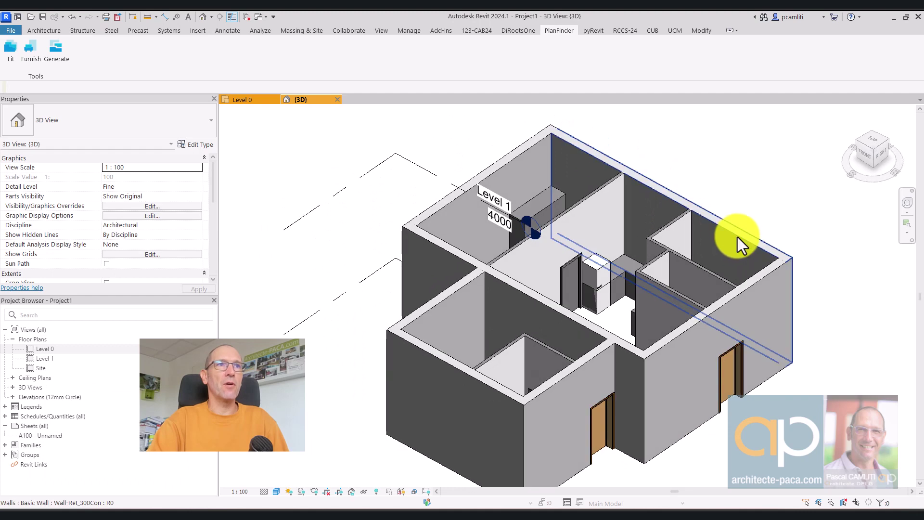
scroll(754, 189, "down", 2)
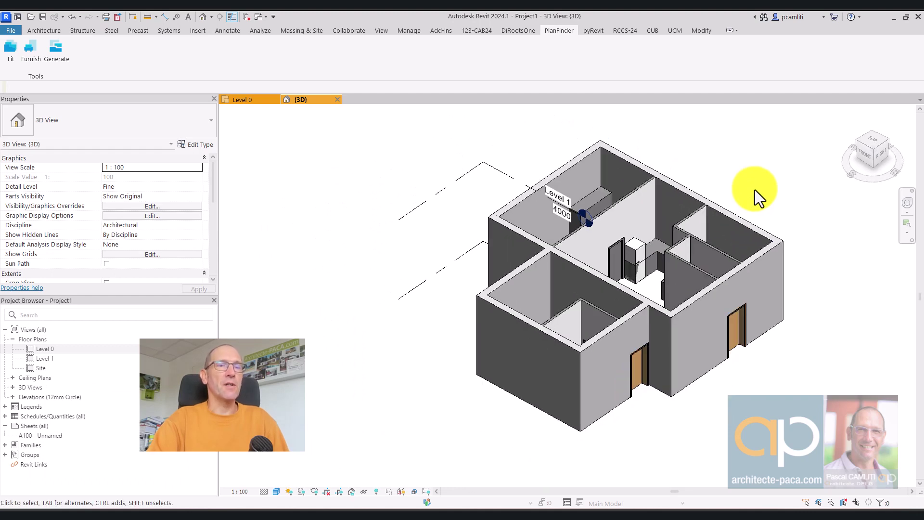